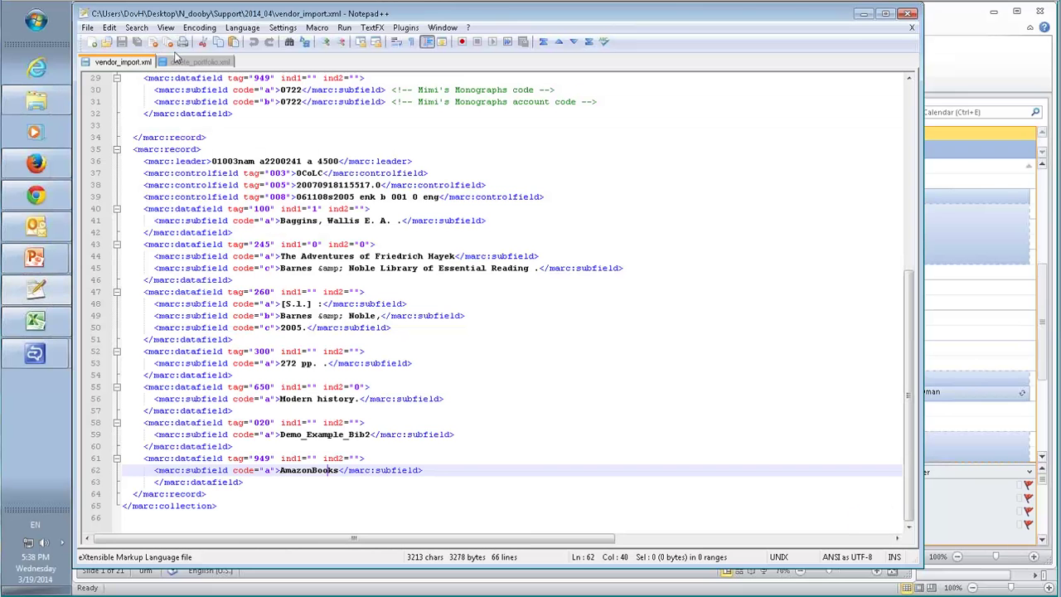
- In delete_portfolio.xml, change the record status character in the leader to n and save the file
{"action": "left_click", "coordinate": [178, 60]}
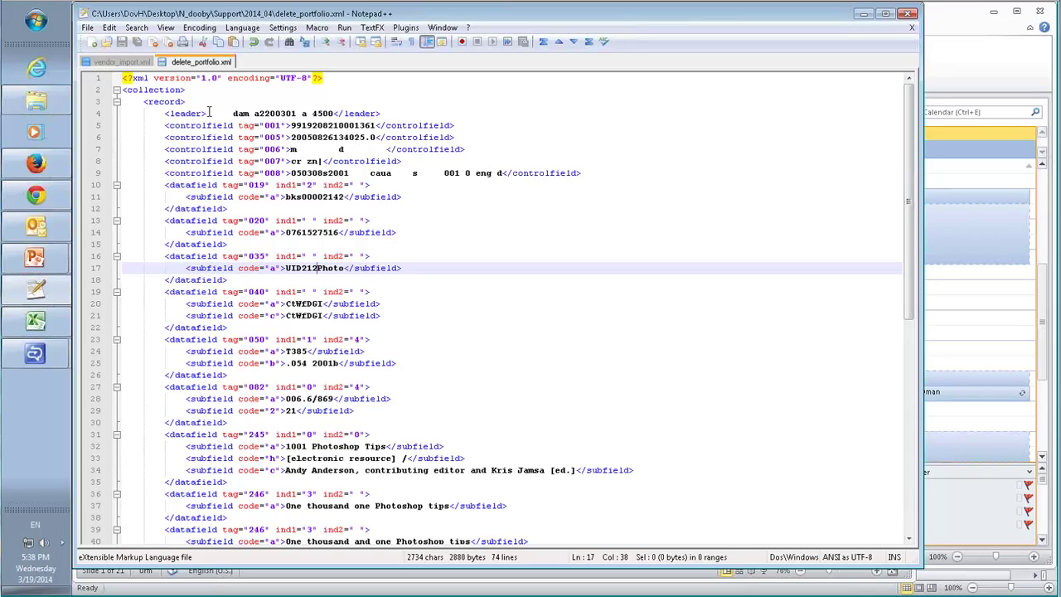
{"action": "left_click", "coordinate": [235, 113]}
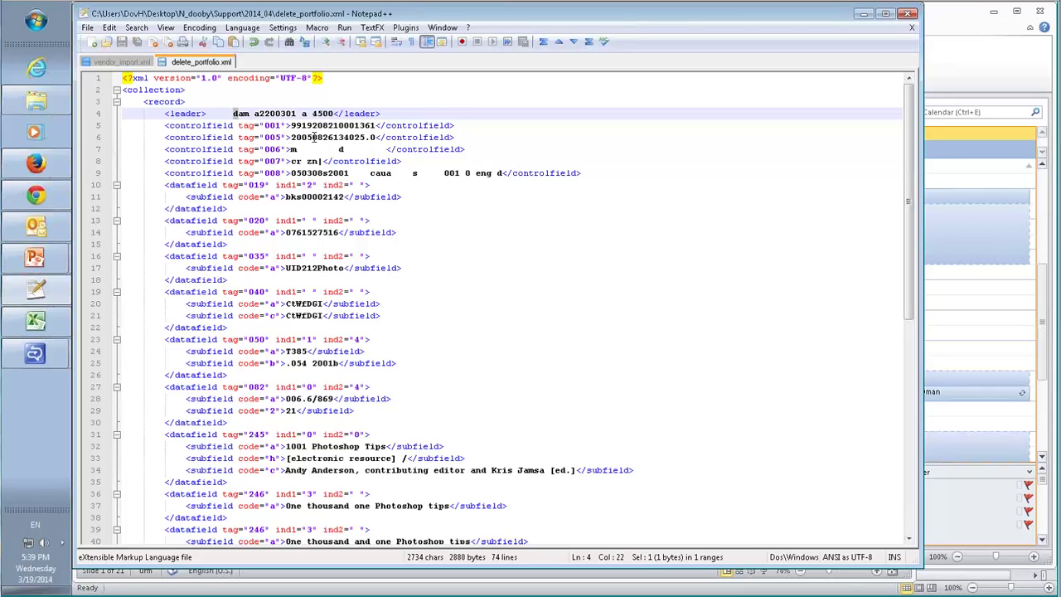
{"action": "type", "text": "n"}
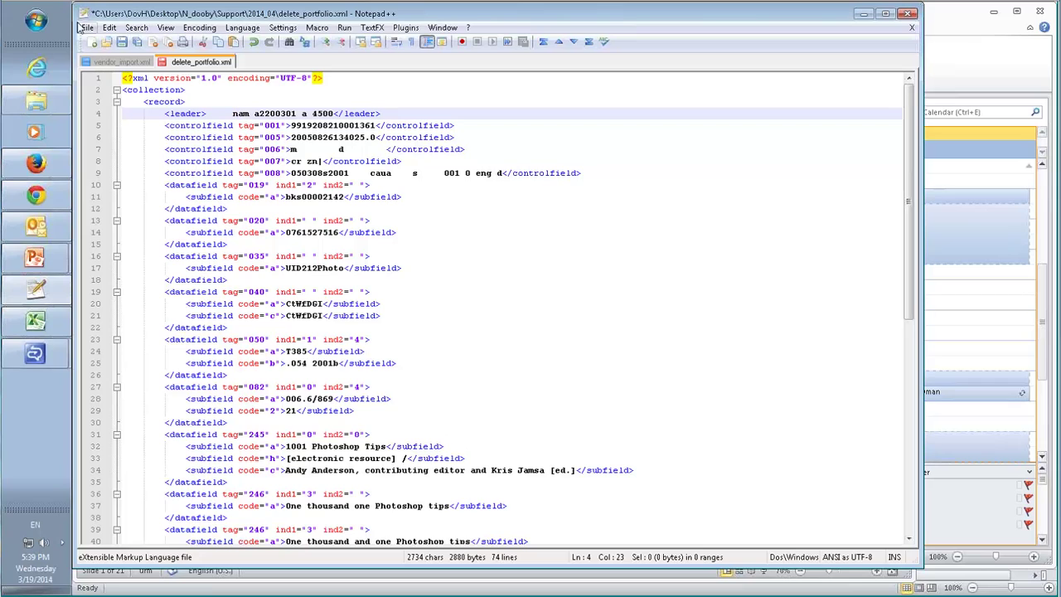
{"action": "left_click", "coordinate": [122, 42]}
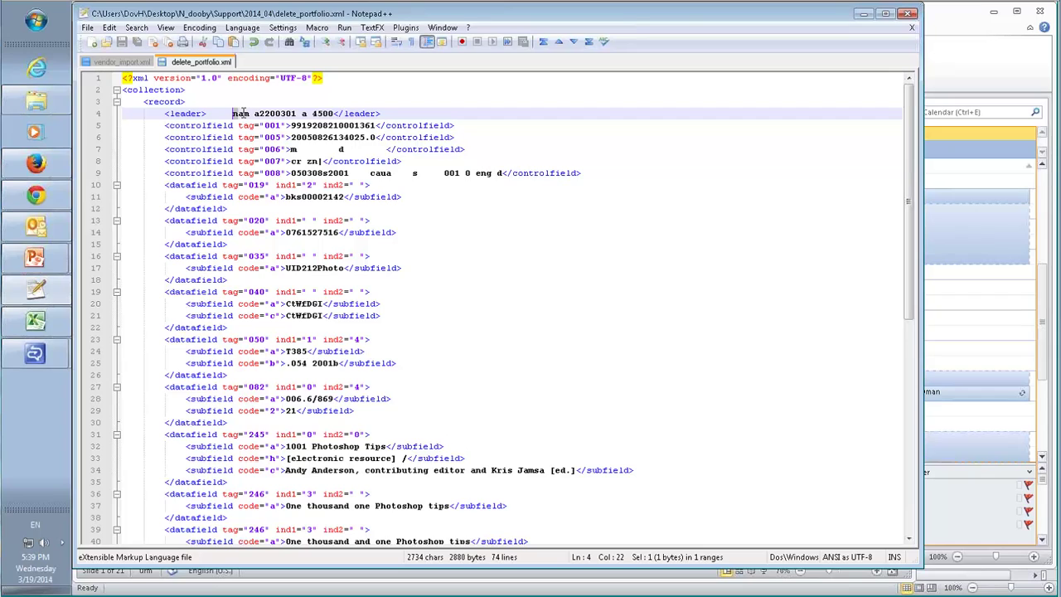
- Change the leader's record status to d, restore it to n, and save delete_portfolio.xml again
{"action": "left_click", "coordinate": [234, 117]}
{"action": "type", "text": "n"}
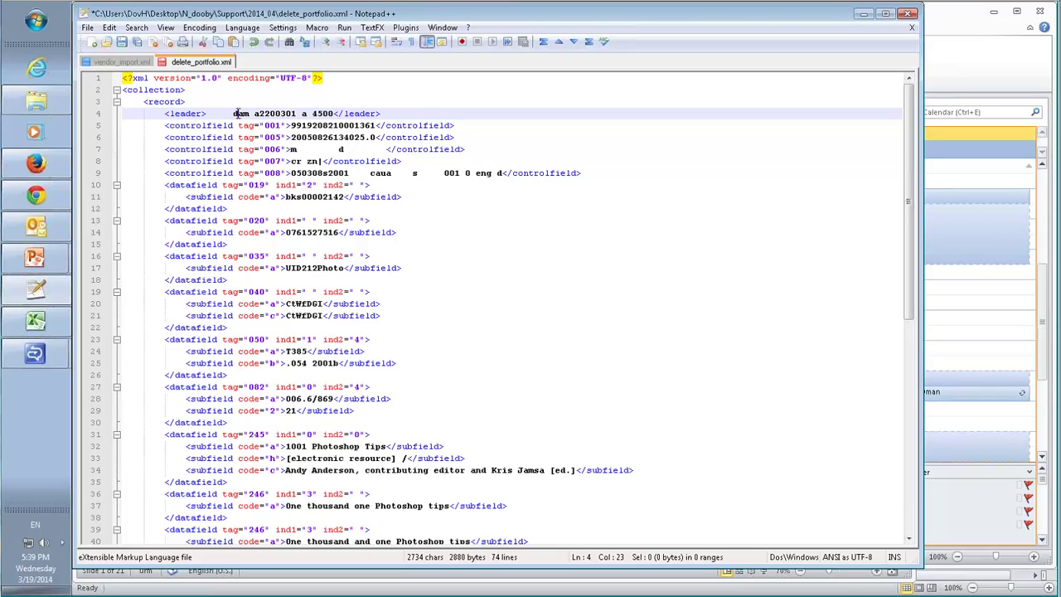
{"action": "left_click", "coordinate": [268, 162]}
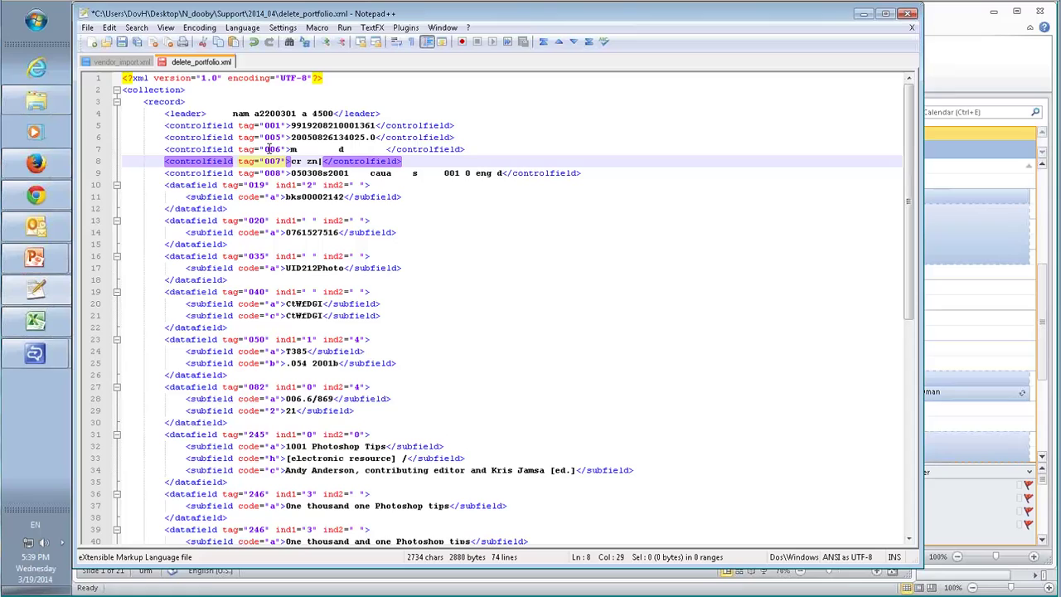
{"action": "left_click", "coordinate": [123, 43]}
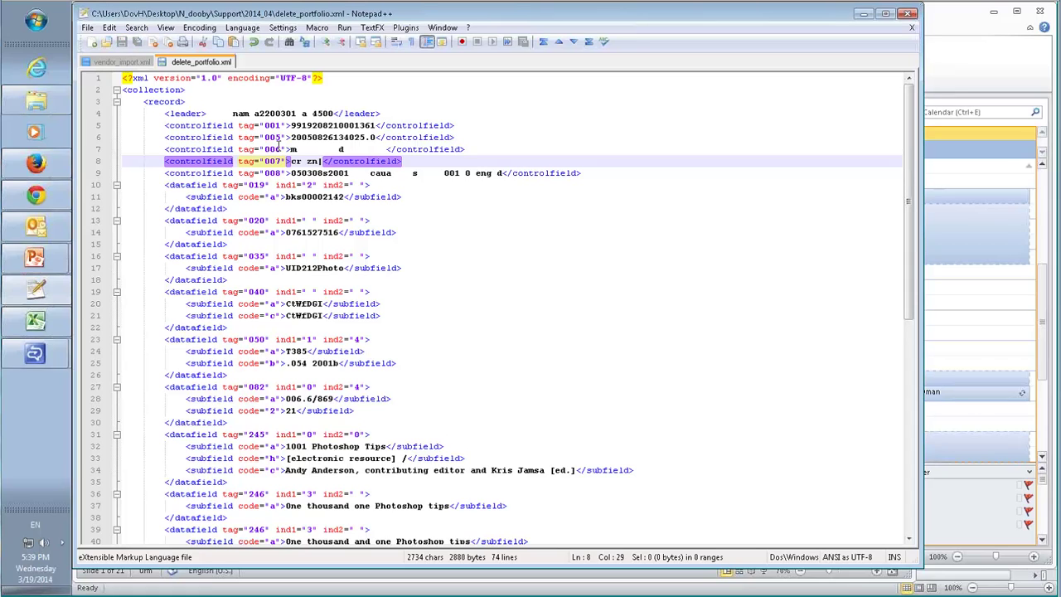
- Examine the record's 001 control field and highlight the title text in its 245 subfield a
{"action": "left_click", "coordinate": [270, 125]}
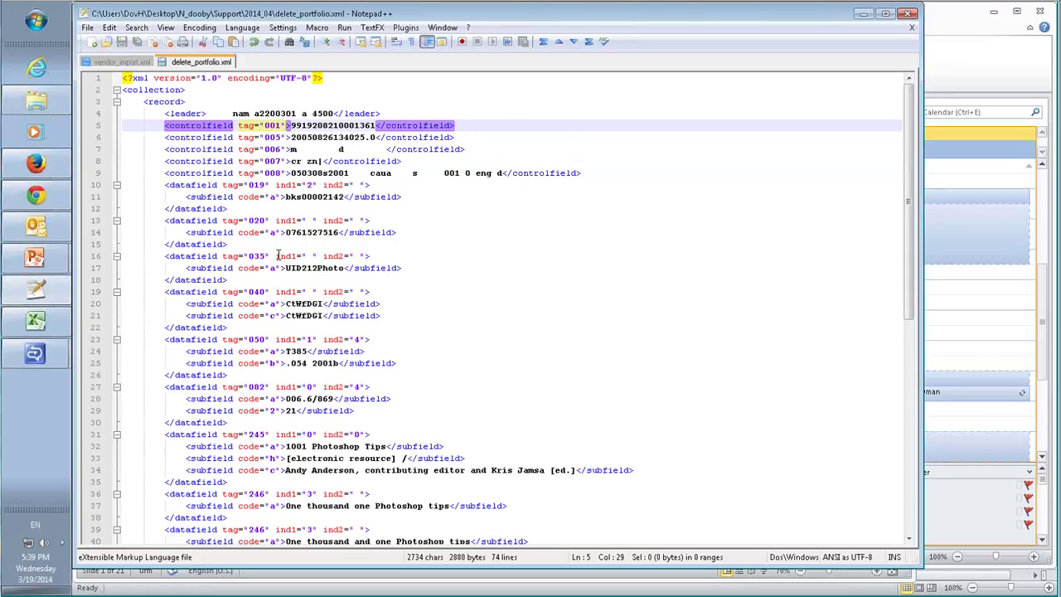
{"action": "scroll", "coordinate": [300, 285], "scroll_direction": "down", "scroll_amount": 1}
{"action": "scroll", "coordinate": [228, 254], "scroll_direction": "up", "scroll_amount": 1}
{"action": "scroll", "coordinate": [228, 254], "scroll_direction": "down", "scroll_amount": 1}
{"action": "scroll", "coordinate": [228, 254], "scroll_direction": "down", "scroll_amount": 4}
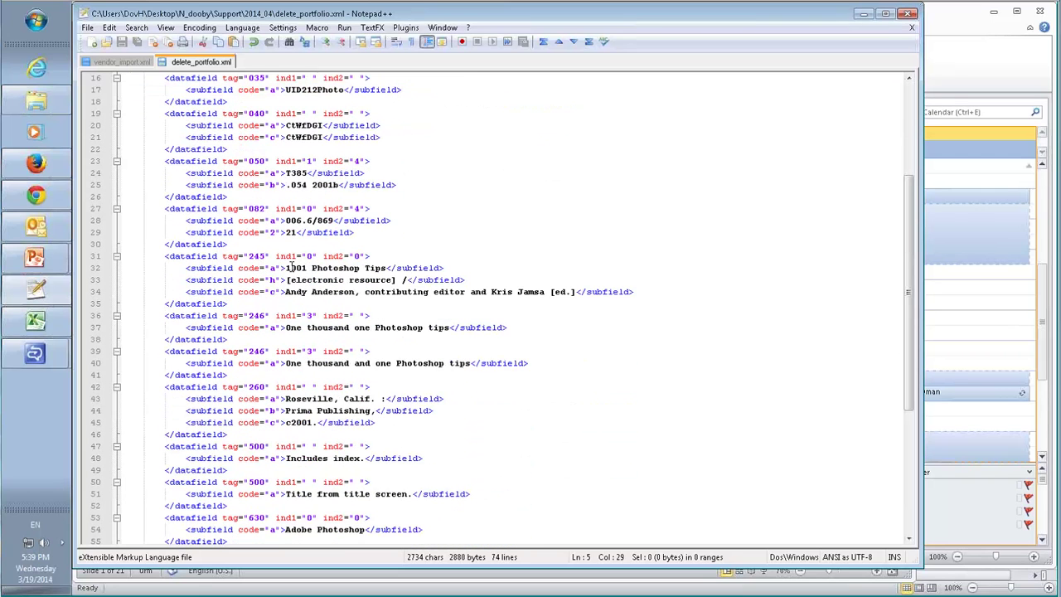
{"action": "left_click", "coordinate": [284, 268]}
{"action": "left_click_drag", "start_coordinate": [285, 268], "coordinate": [389, 268]}
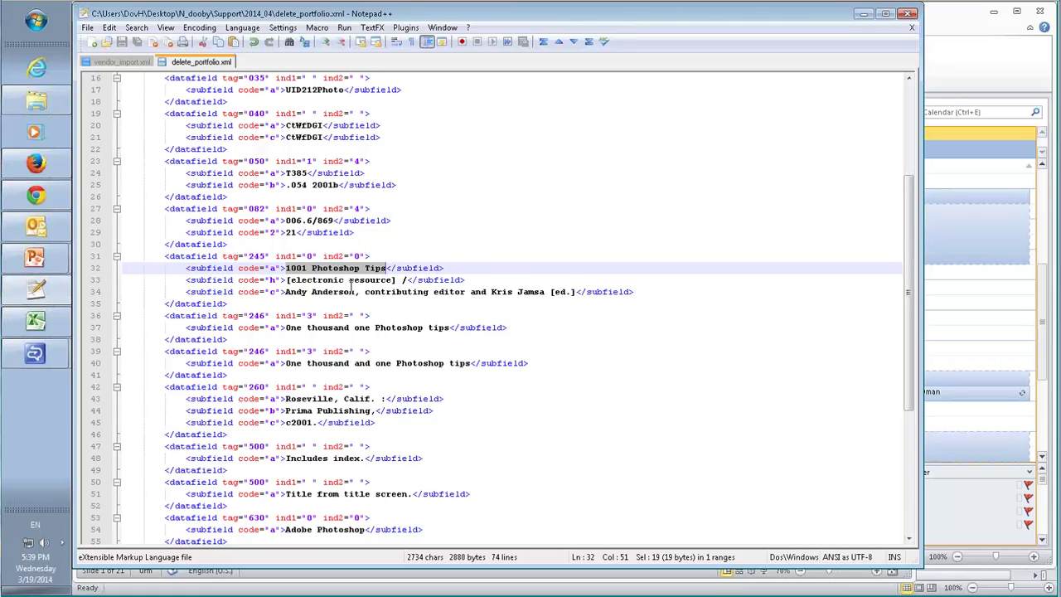
{"action": "scroll", "coordinate": [350, 285], "scroll_direction": "down", "scroll_amount": 1}
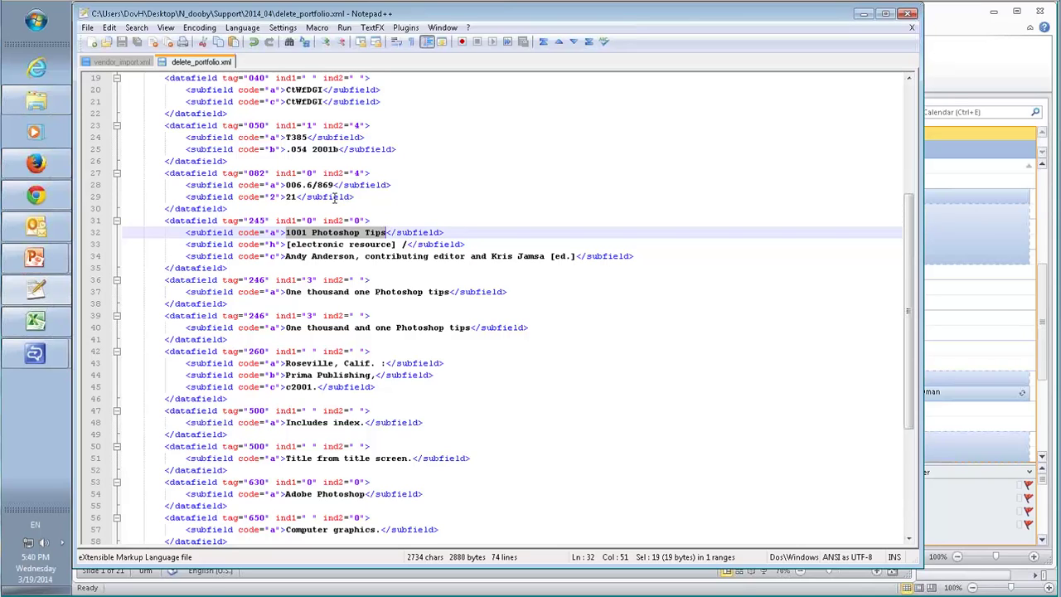
- Switch to Alma in Firefox and open the import profiles from the acquisition configuration
{"action": "left_click", "coordinate": [23, 170]}
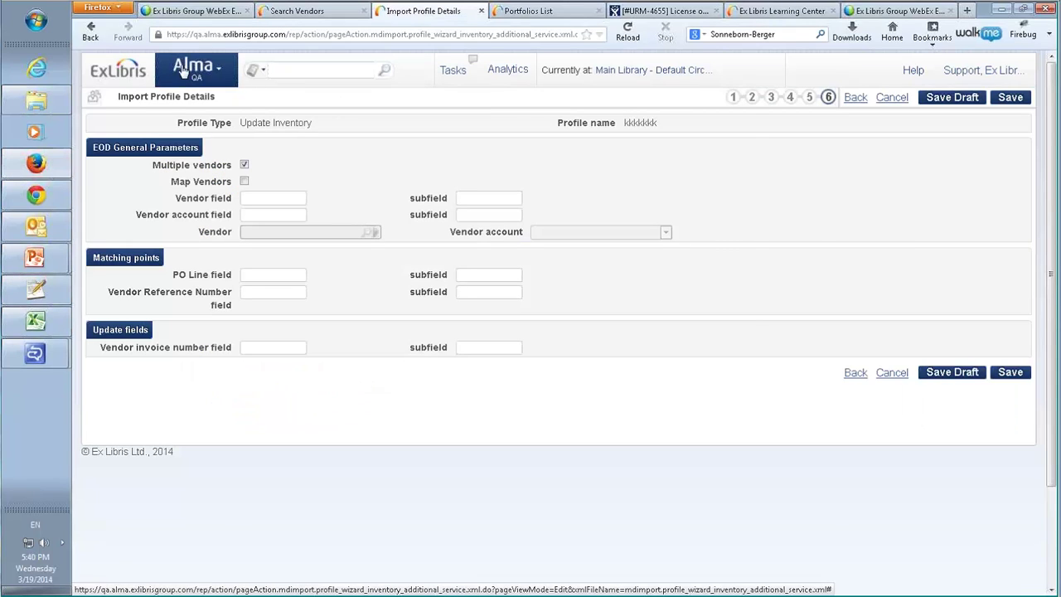
{"action": "left_click", "coordinate": [183, 70]}
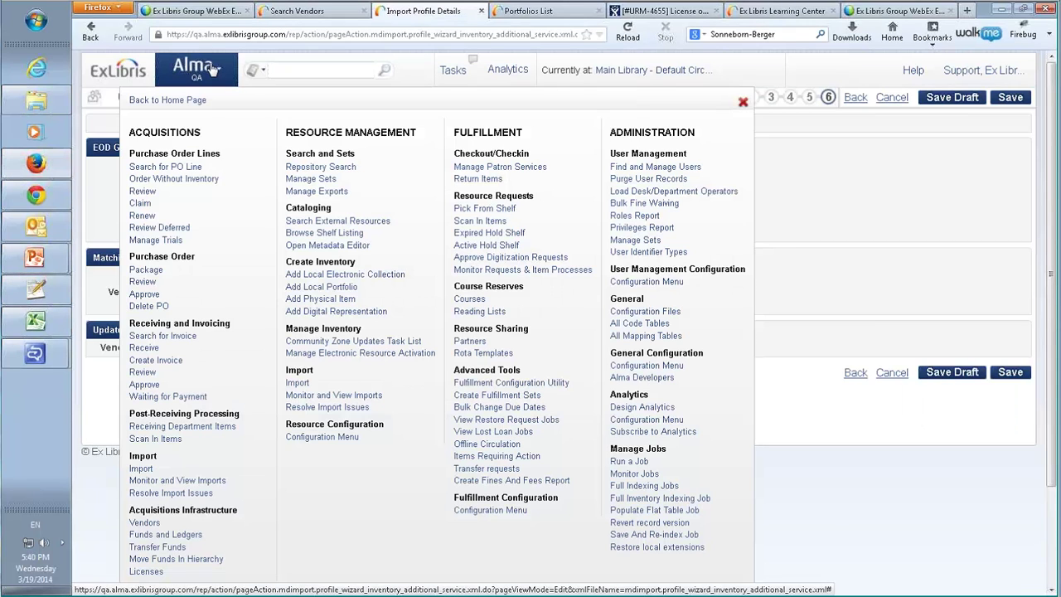
{"action": "scroll", "coordinate": [139, 422], "scroll_direction": "down", "scroll_amount": 3}
{"action": "left_click", "coordinate": [138, 420]}
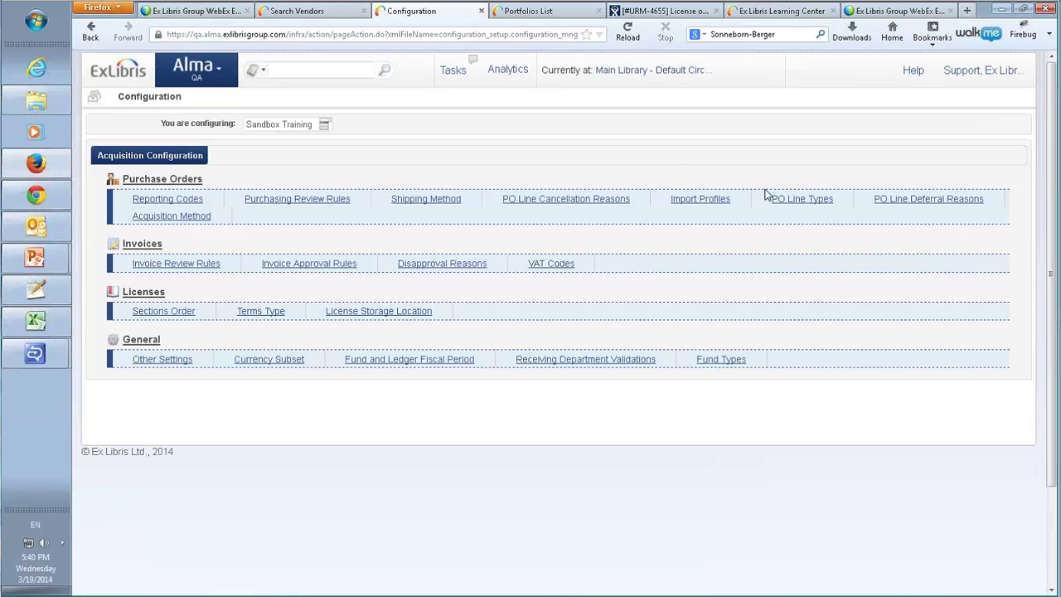
{"action": "left_click", "coordinate": [687, 204]}
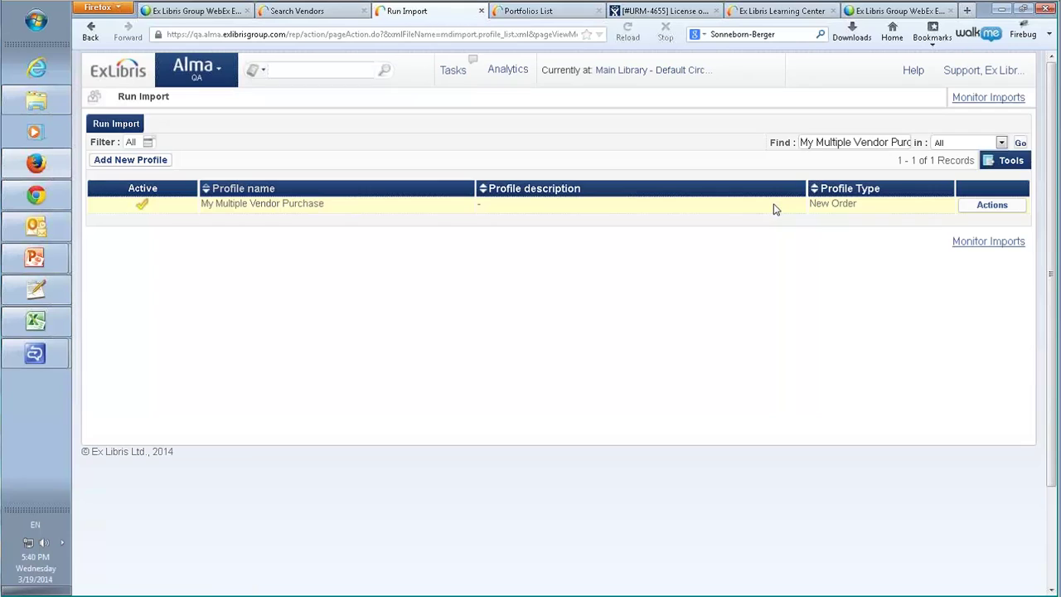
- Add a Repository import profile named My Deletion Import, keeping the default details, normalization and validation settings
{"action": "left_click", "coordinate": [141, 160]}
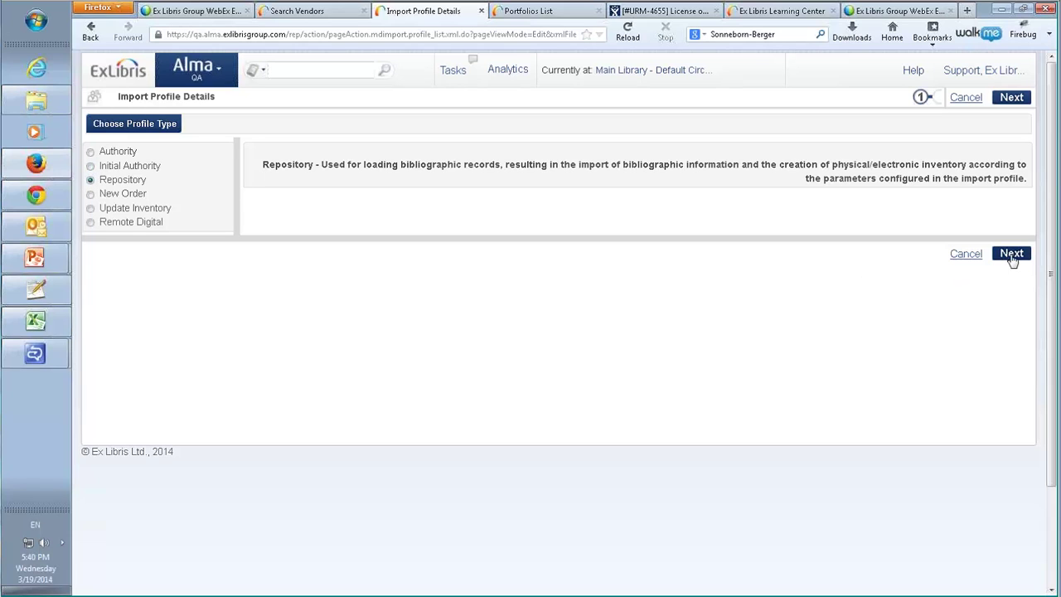
{"action": "left_click", "coordinate": [1013, 254]}
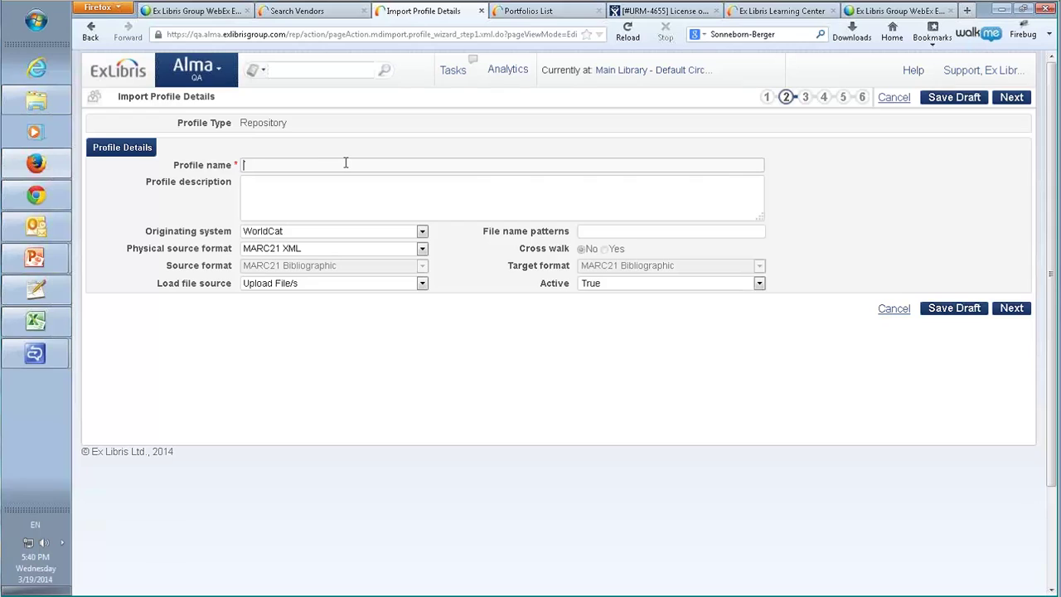
{"action": "type", "text": "My Deletion Import"}
{"action": "key", "text": "ctrl+a"}
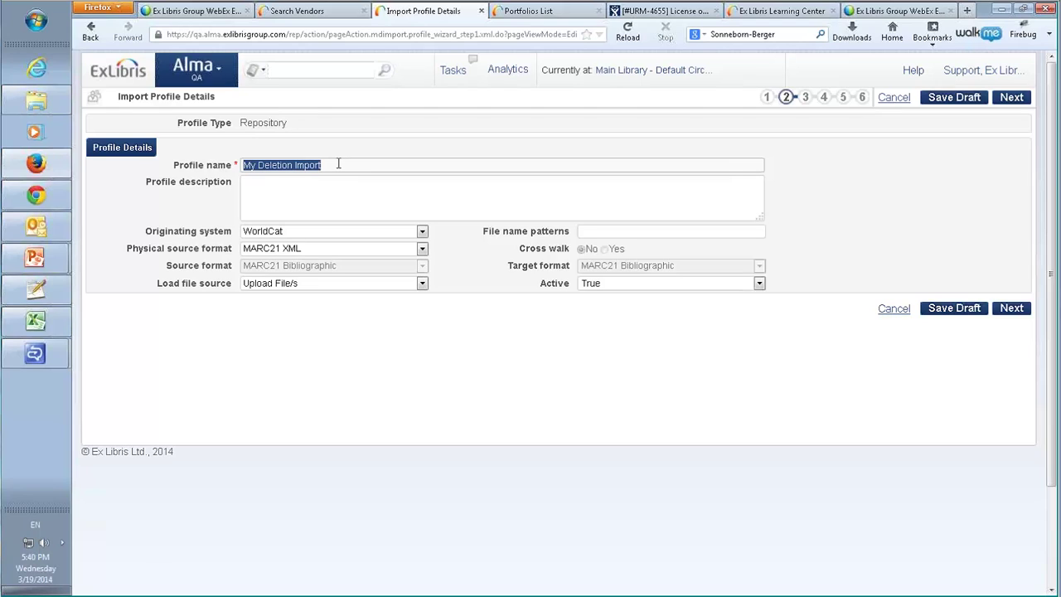
{"action": "left_click", "coordinate": [338, 164]}
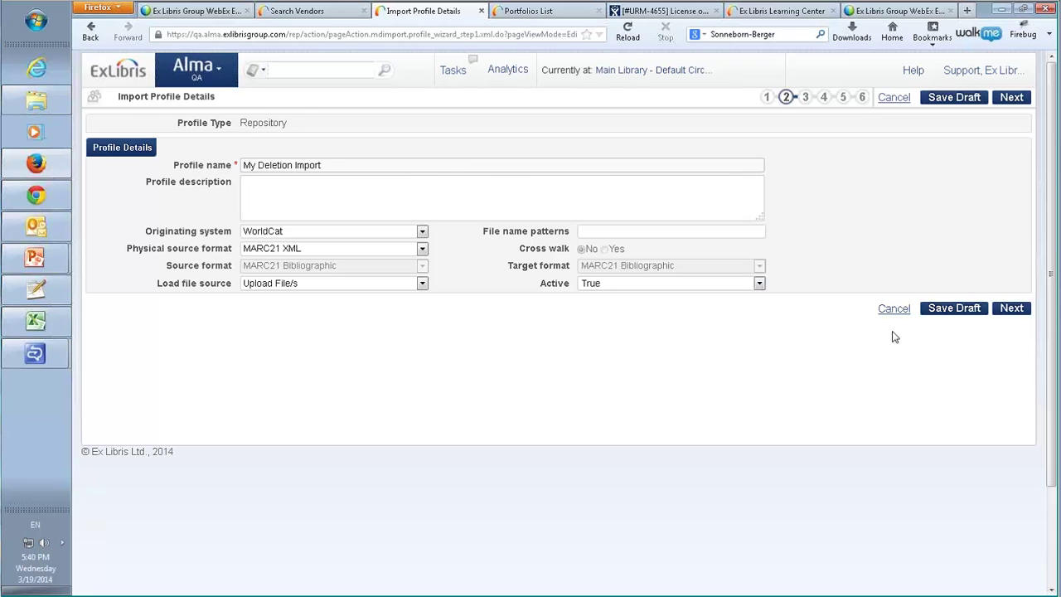
{"action": "left_click", "coordinate": [1012, 308]}
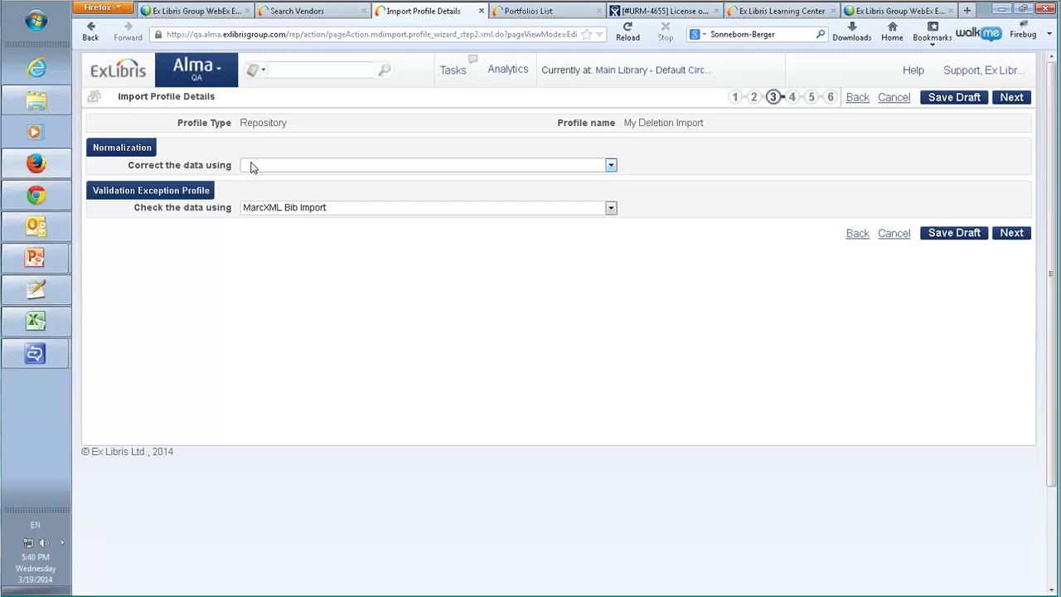
{"action": "left_click", "coordinate": [1010, 234]}
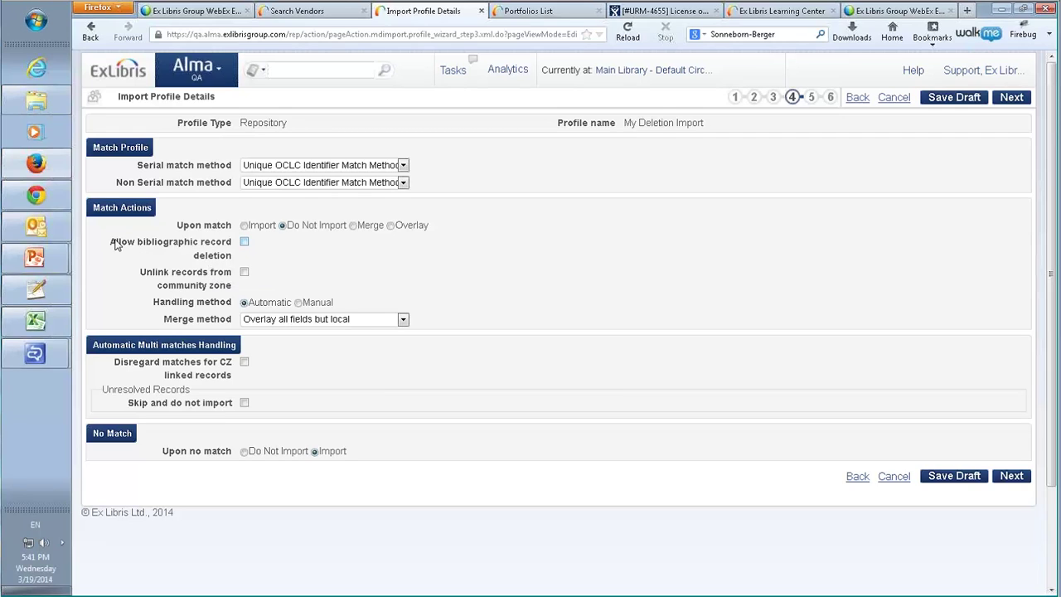
- Allow bibliographic record deletion, set the serial and non-serial match methods to 035 (Other System Identifier) Match Method, and keep the default management tags
{"action": "left_click", "coordinate": [245, 242]}
{"action": "left_click", "coordinate": [403, 166]}
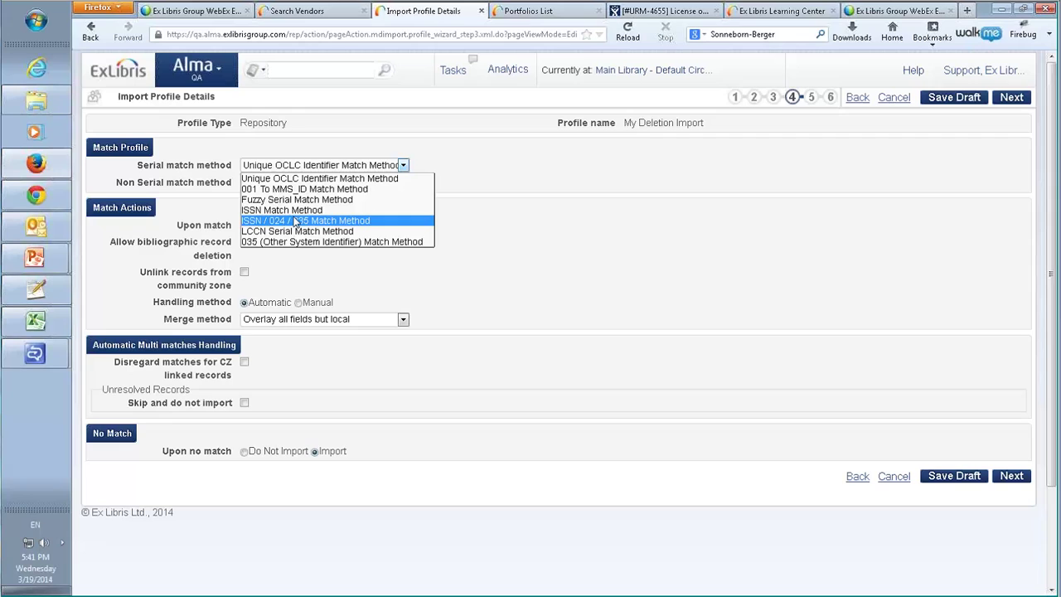
{"action": "left_click", "coordinate": [311, 243]}
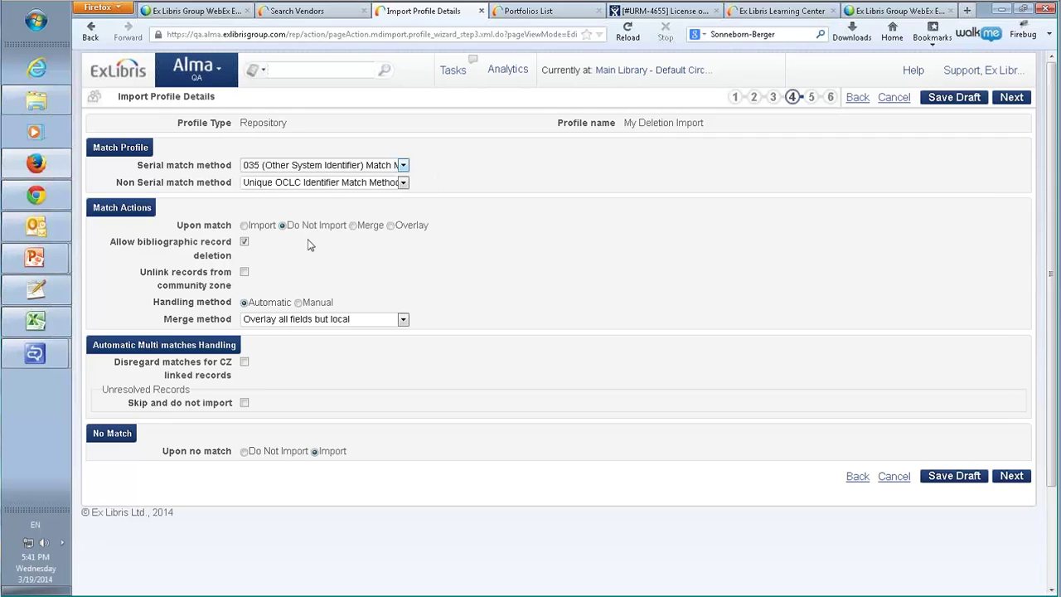
{"action": "left_click", "coordinate": [403, 183]}
{"action": "left_click", "coordinate": [315, 259]}
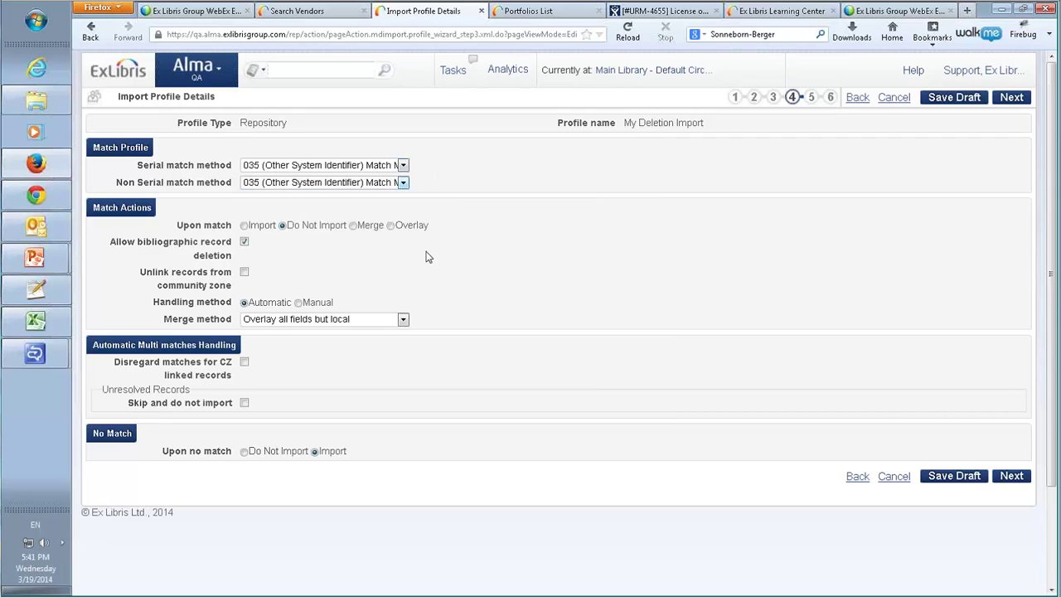
{"action": "left_click", "coordinate": [1012, 476]}
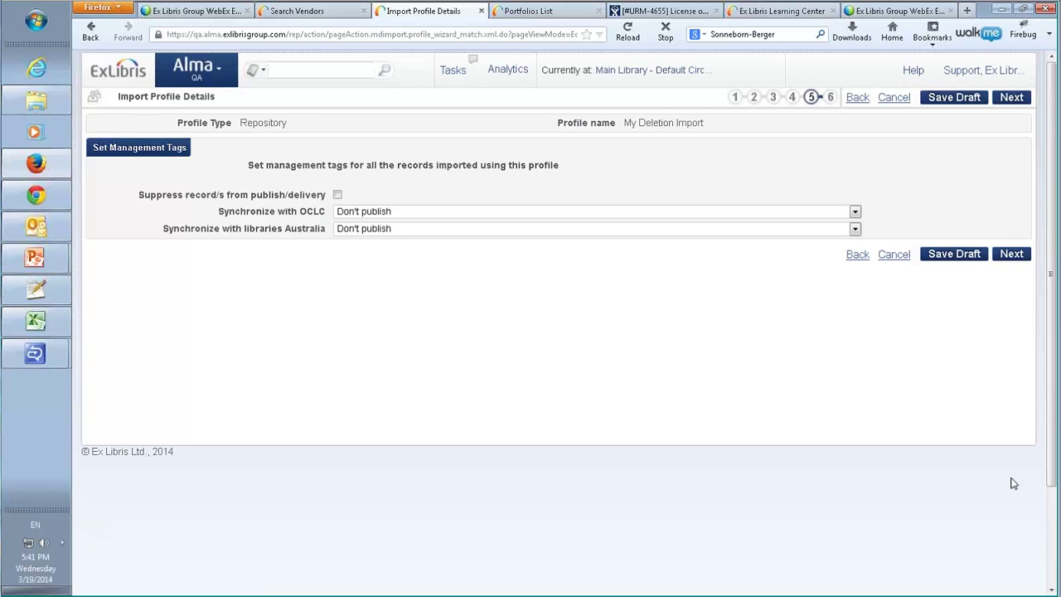
{"action": "left_click", "coordinate": [1013, 254]}
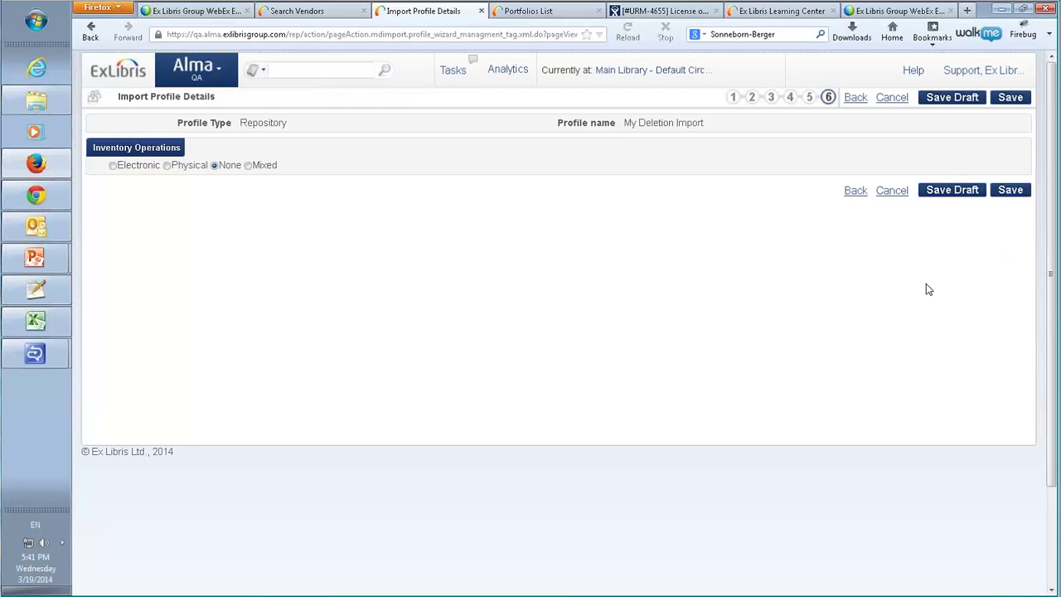
- Set Electronic inventory operations, enable deleting/deactivating portfolios for records marked for delete, and set the portfolio type to Part of an electronic collection
{"action": "left_click", "coordinate": [115, 166]}
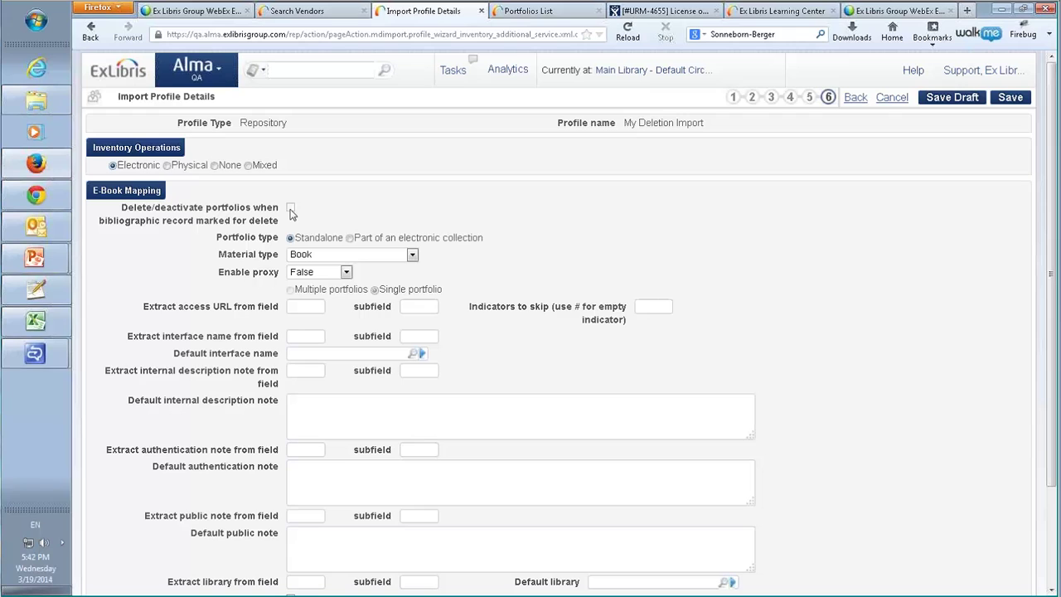
{"action": "left_click", "coordinate": [349, 238]}
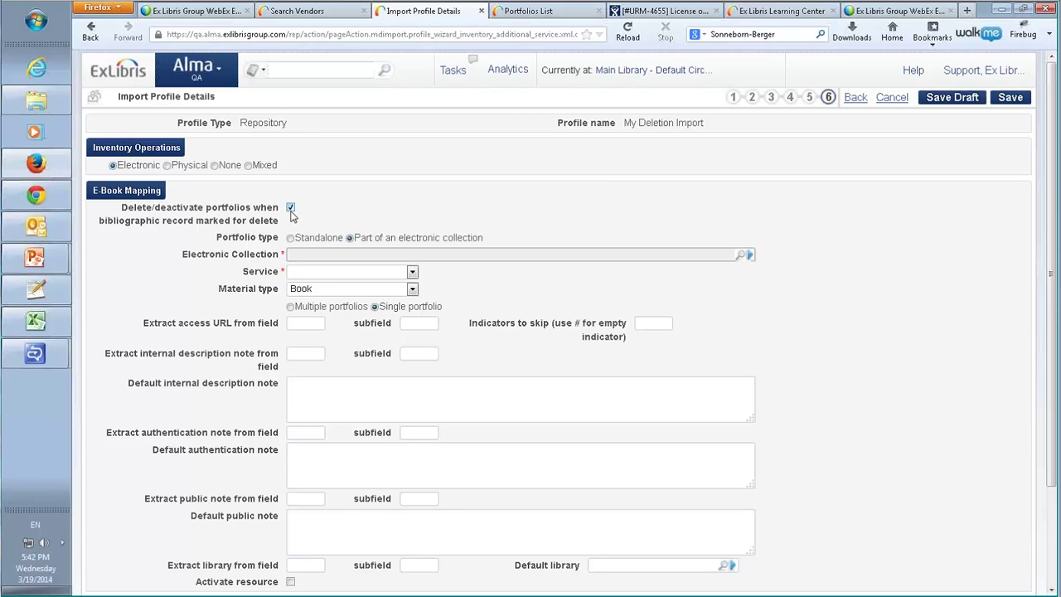
- Find the electronic collection with keywords "graphic design", assign Graphic Design Collection to the profile, and save the profile
{"action": "left_click", "coordinate": [750, 256]}
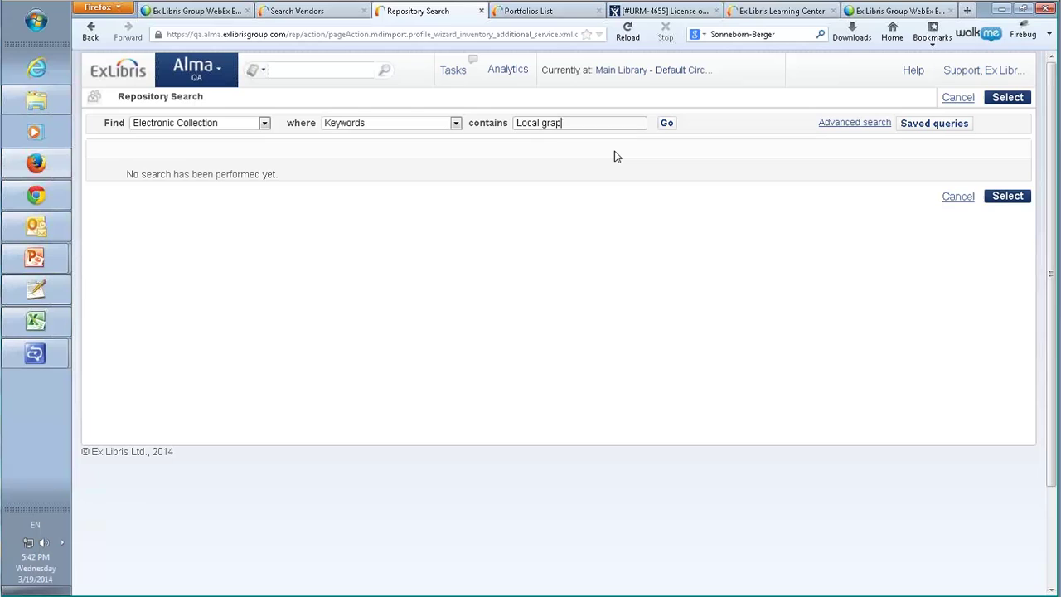
{"action": "type", "text": "esigfn"}
{"action": "left_click", "coordinate": [668, 123]}
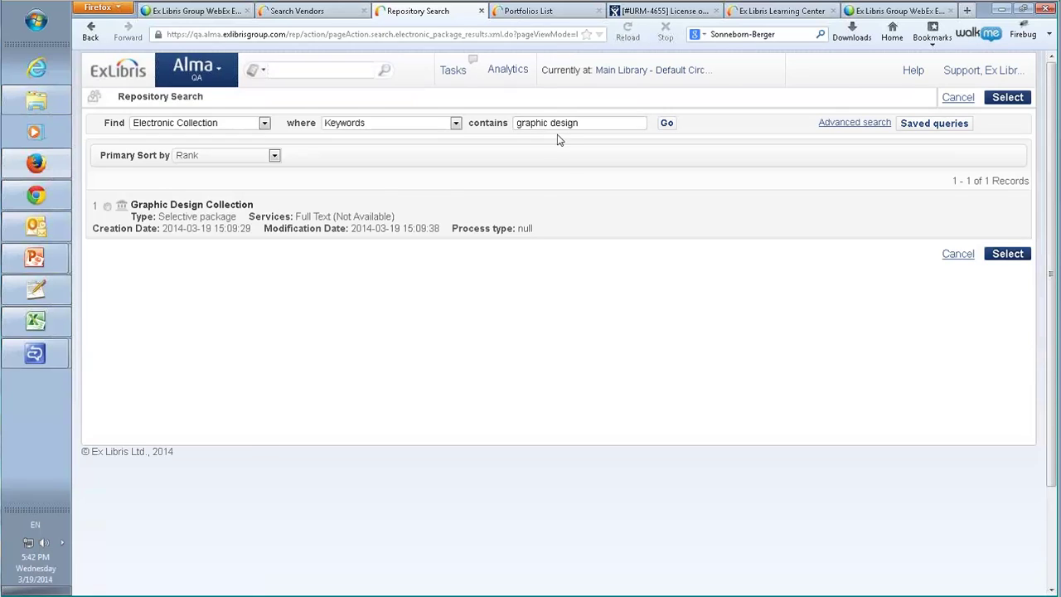
{"action": "left_click", "coordinate": [109, 208]}
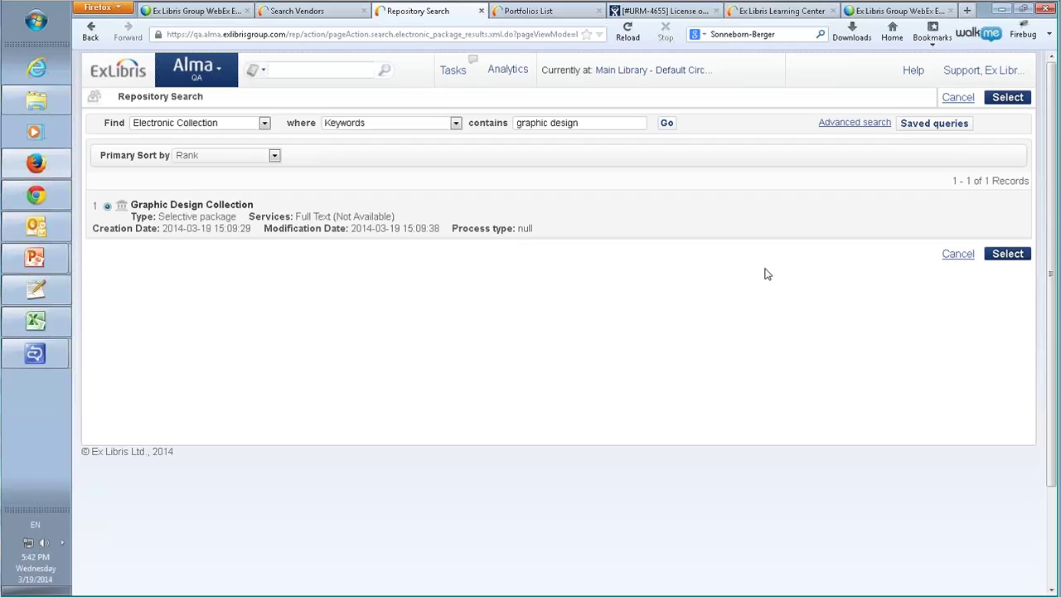
{"action": "left_click", "coordinate": [1010, 259]}
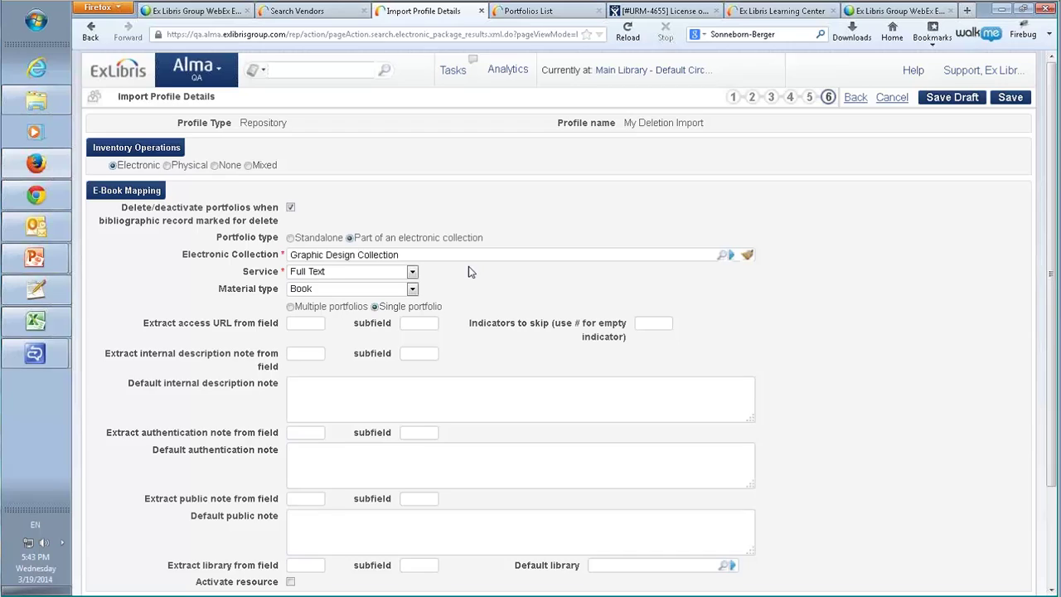
{"action": "scroll", "coordinate": [471, 269], "scroll_direction": "down", "scroll_amount": 2}
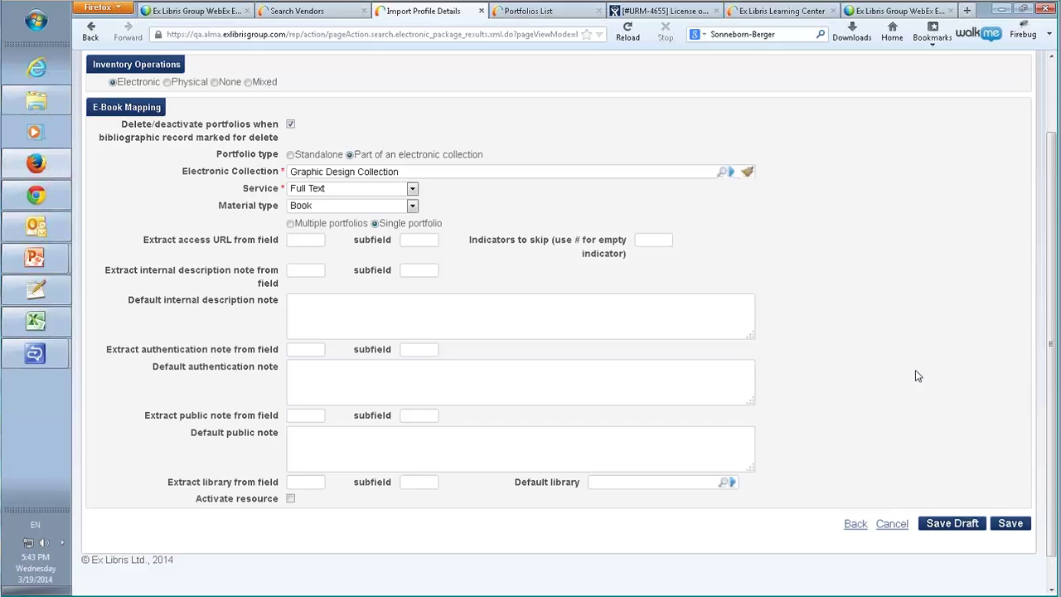
{"action": "left_click", "coordinate": [1010, 524]}
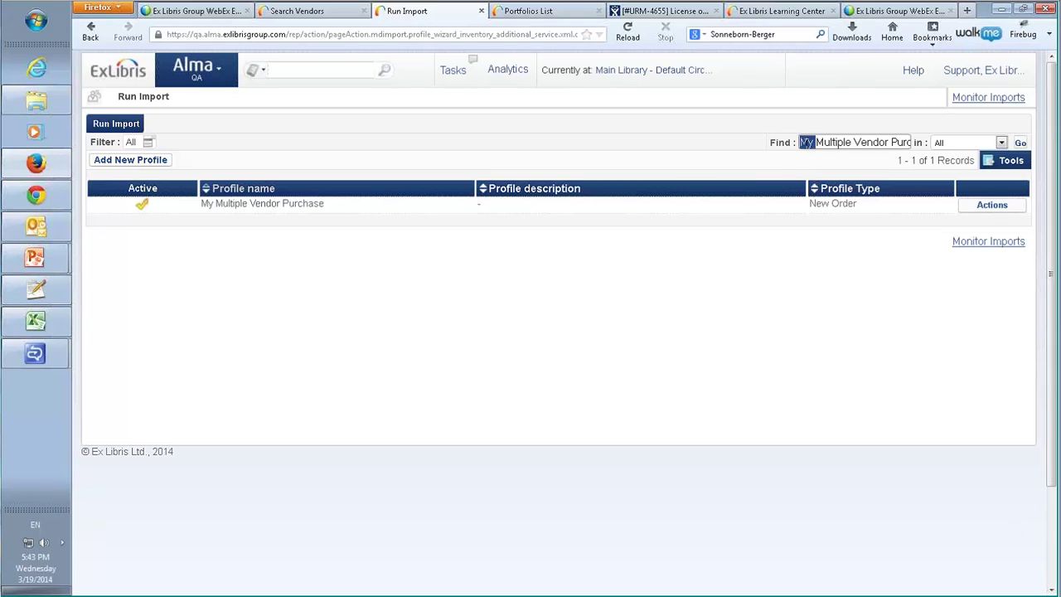
- Search the import profiles for "deletion"
{"action": "triple_click", "coordinate": [803, 143]}
{"action": "key", "text": "BackSpace"}
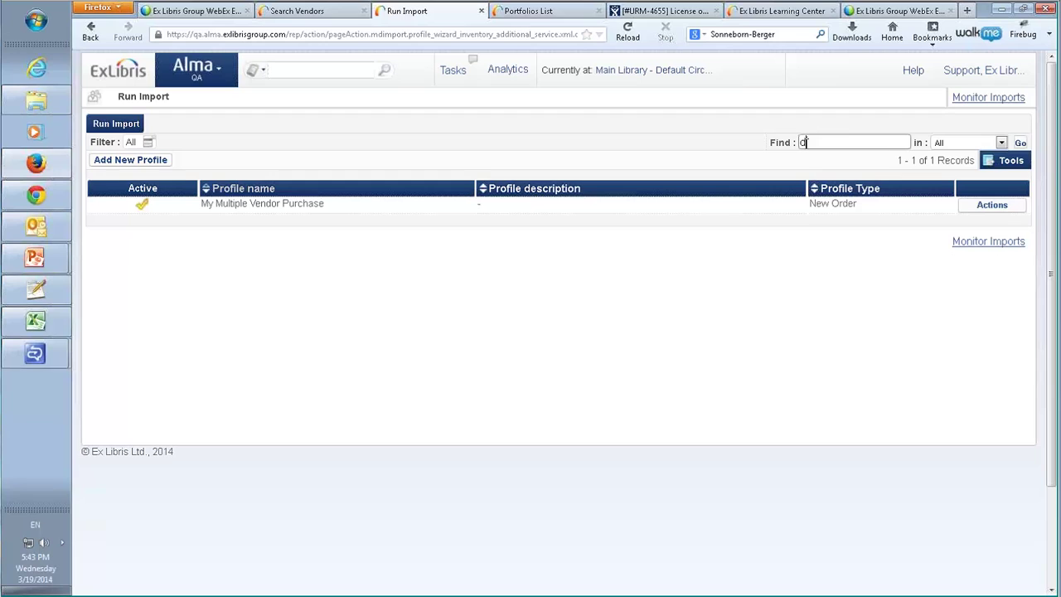
{"action": "key", "text": "Return"}
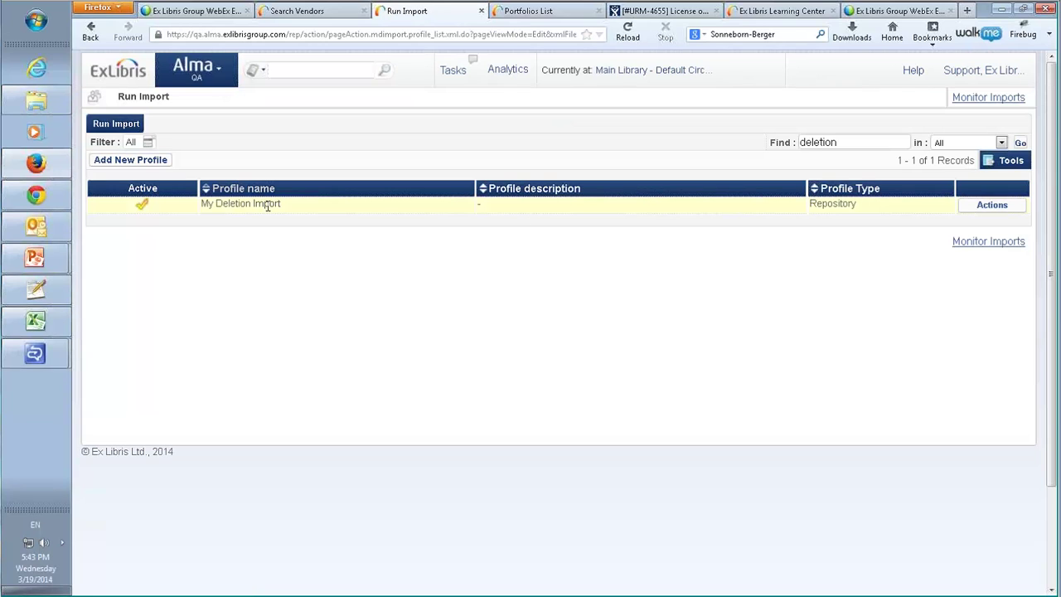
- Run the My Deletion Import profile with the file delete_portfolio.xml and submit the import job
{"action": "left_click", "coordinate": [971, 211]}
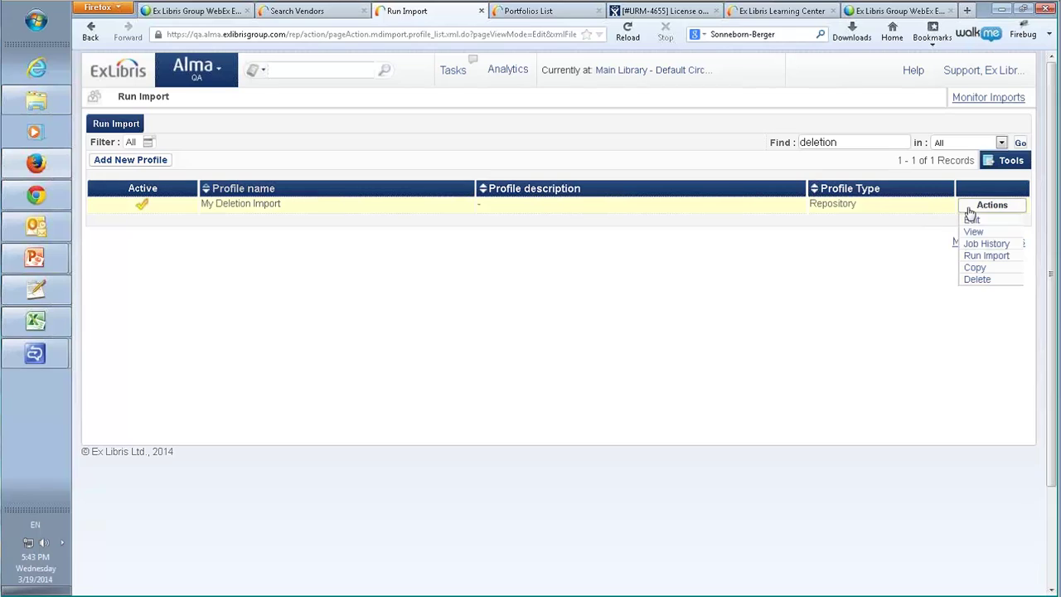
{"action": "left_click", "coordinate": [975, 259]}
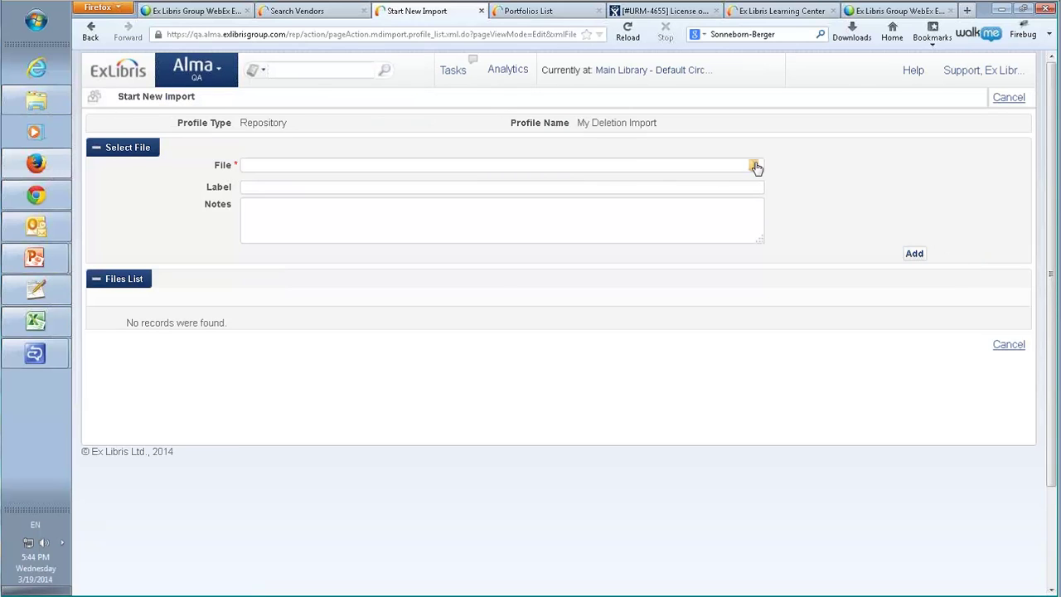
{"action": "left_click", "coordinate": [757, 167]}
{"action": "left_click", "coordinate": [333, 108]}
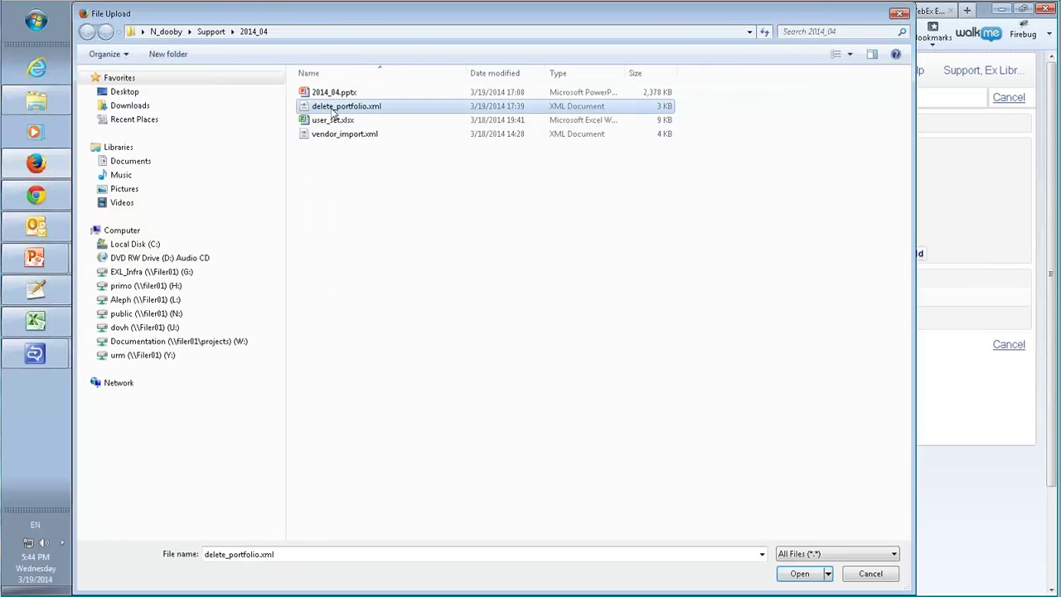
{"action": "left_click", "coordinate": [804, 574]}
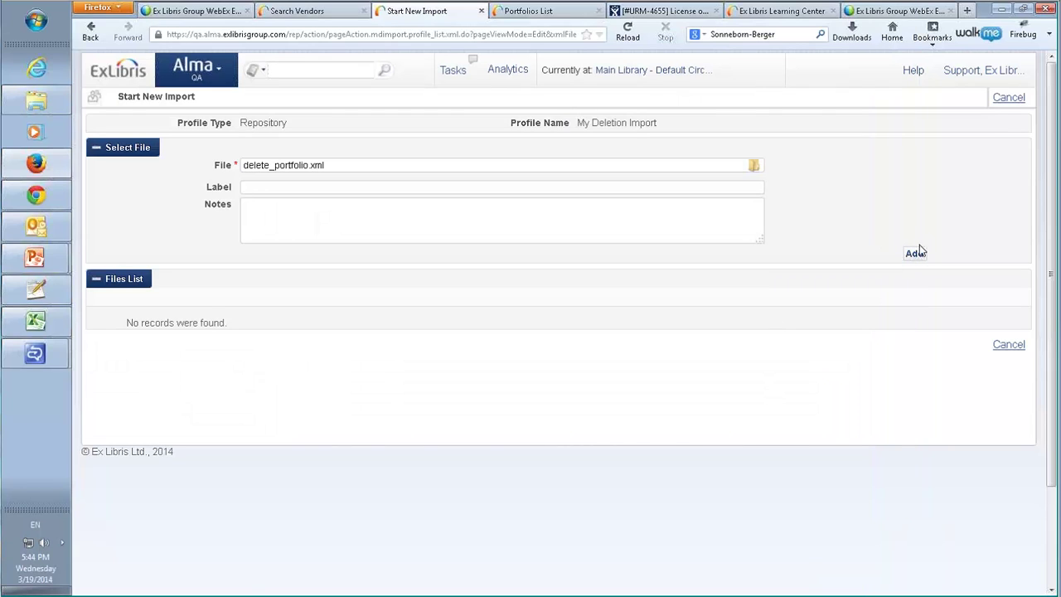
{"action": "left_click", "coordinate": [916, 253]}
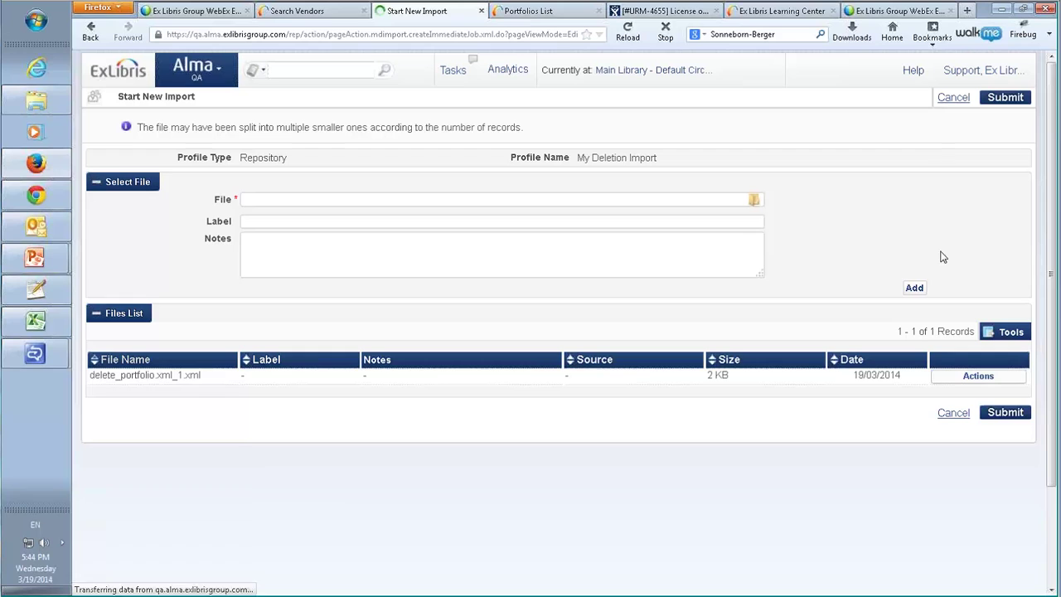
{"action": "left_click", "coordinate": [1006, 413]}
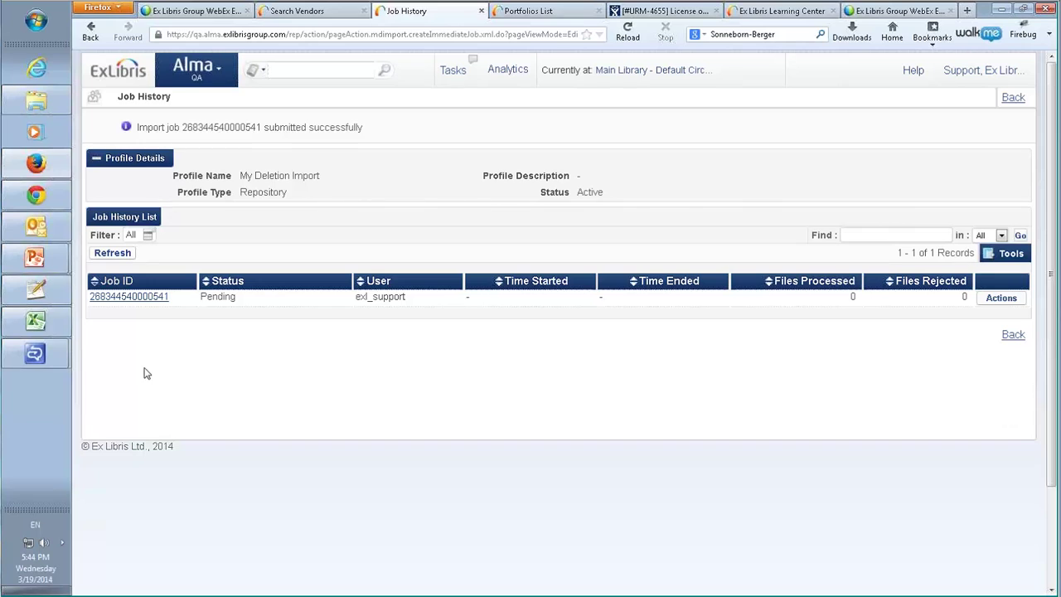
- Refresh the job history until the import finishes, view its imported records, and check the title's electronic collection under Availability
{"action": "left_click", "coordinate": [120, 256]}
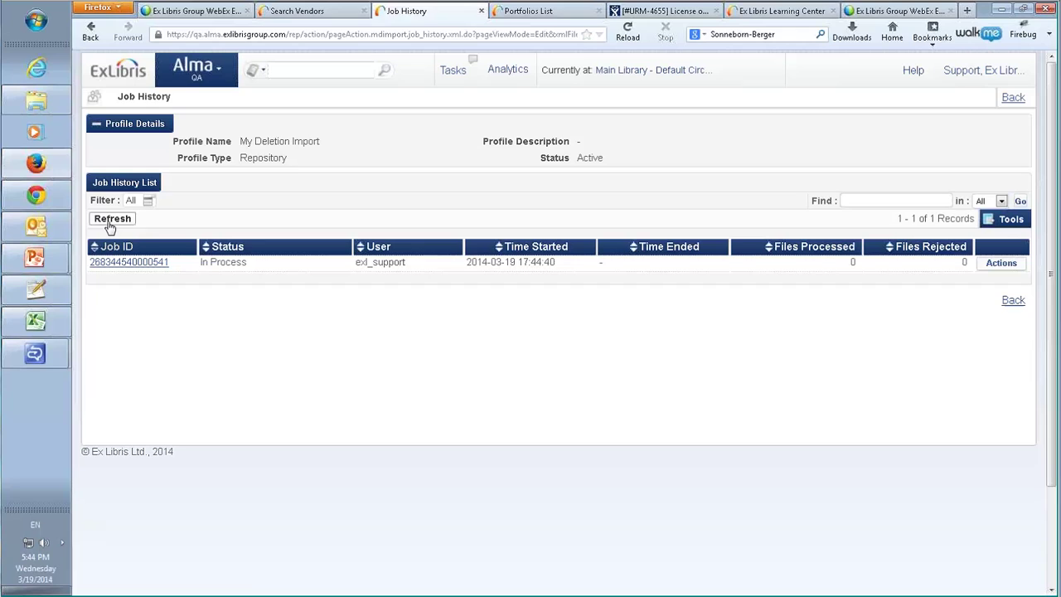
{"action": "left_click", "coordinate": [108, 222]}
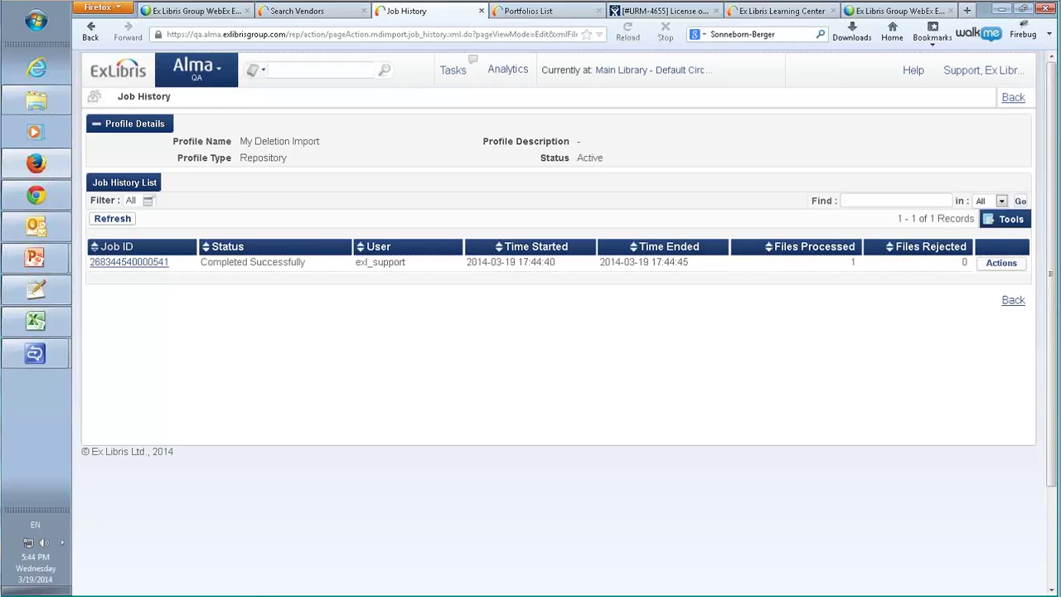
{"action": "left_click", "coordinate": [1001, 263]}
{"action": "left_click", "coordinate": [999, 328]}
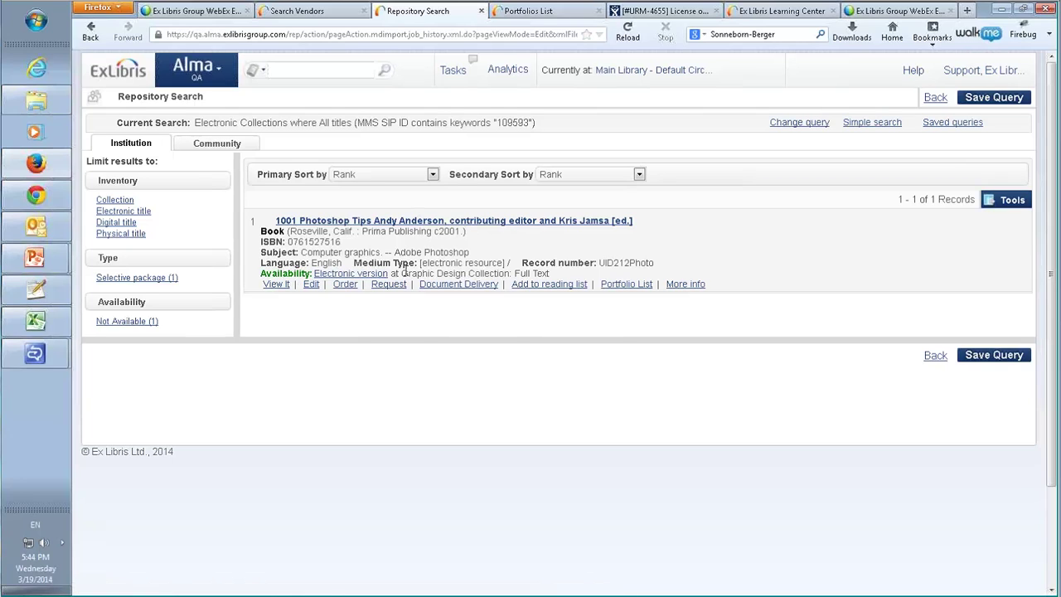
{"action": "left_click_drag", "start_coordinate": [401, 274], "coordinate": [514, 276]}
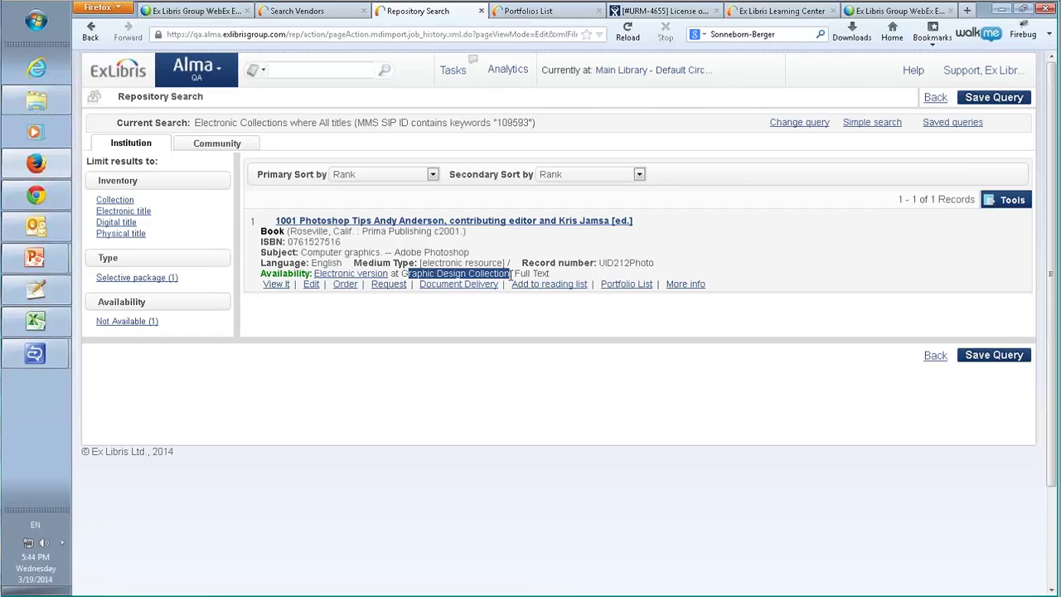
{"action": "left_click", "coordinate": [505, 262]}
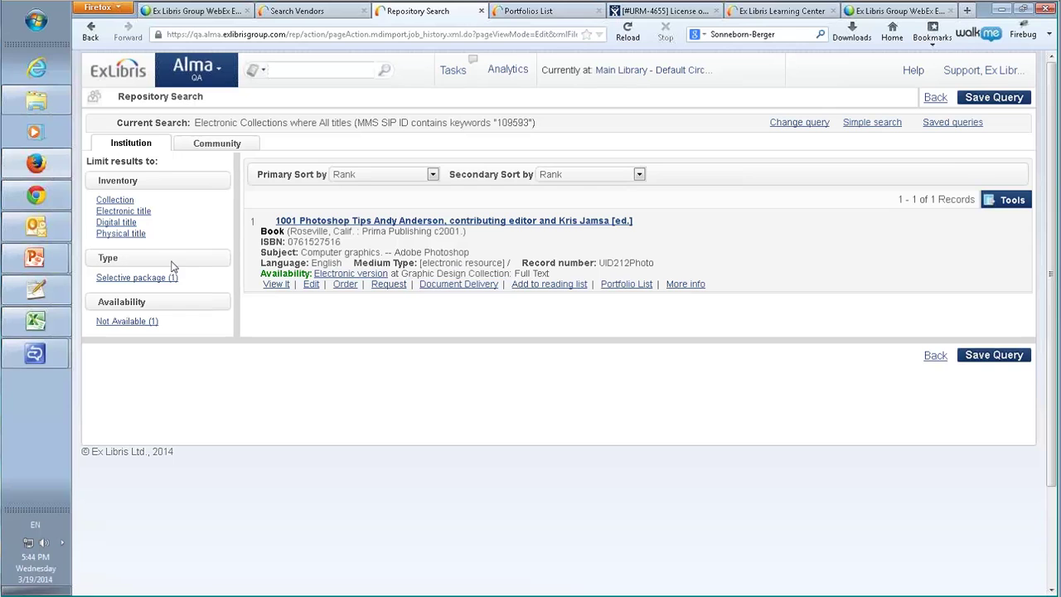
- Switch to delete_portfolio.xml in Notepad++, change the leader's record status letter to d so the leader starts with "dam", and save the file
{"action": "left_click", "coordinate": [36, 290]}
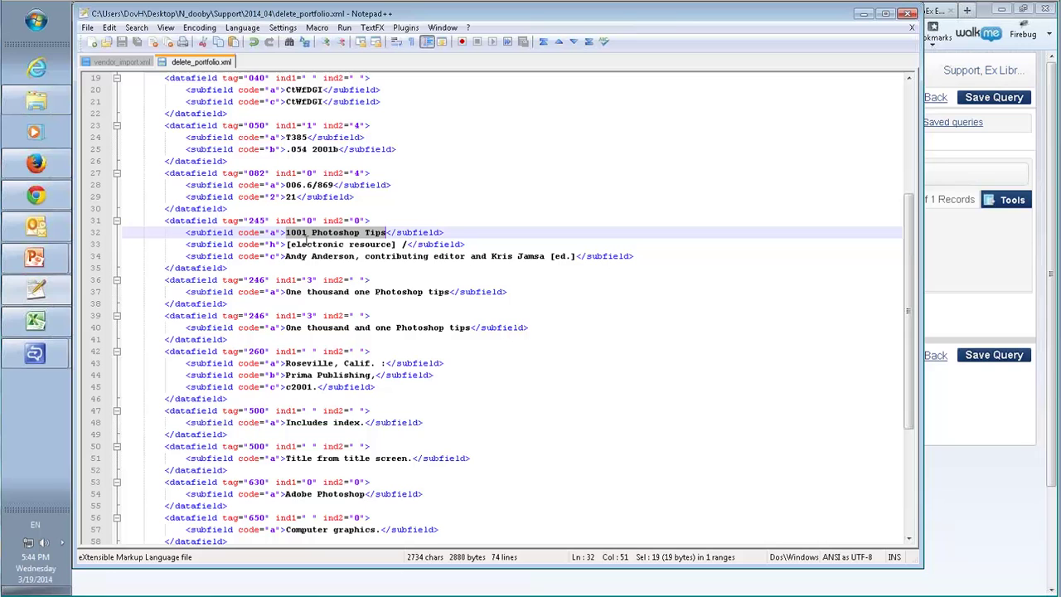
{"action": "scroll", "coordinate": [326, 238], "scroll_direction": "down", "scroll_amount": 4}
{"action": "scroll", "coordinate": [222, 118], "scroll_direction": "up", "scroll_amount": 10}
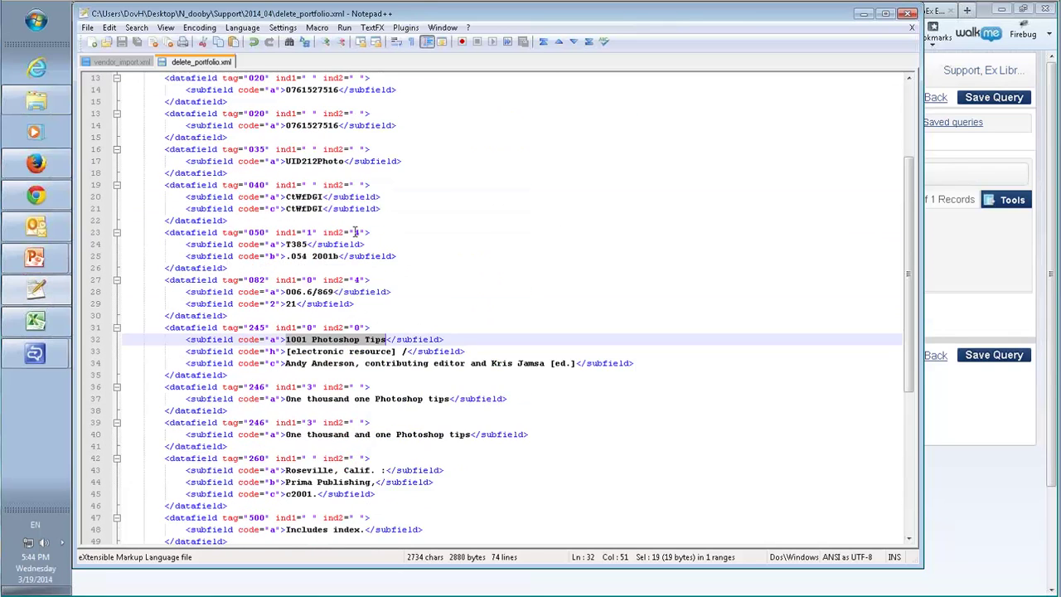
{"action": "left_click", "coordinate": [233, 113]}
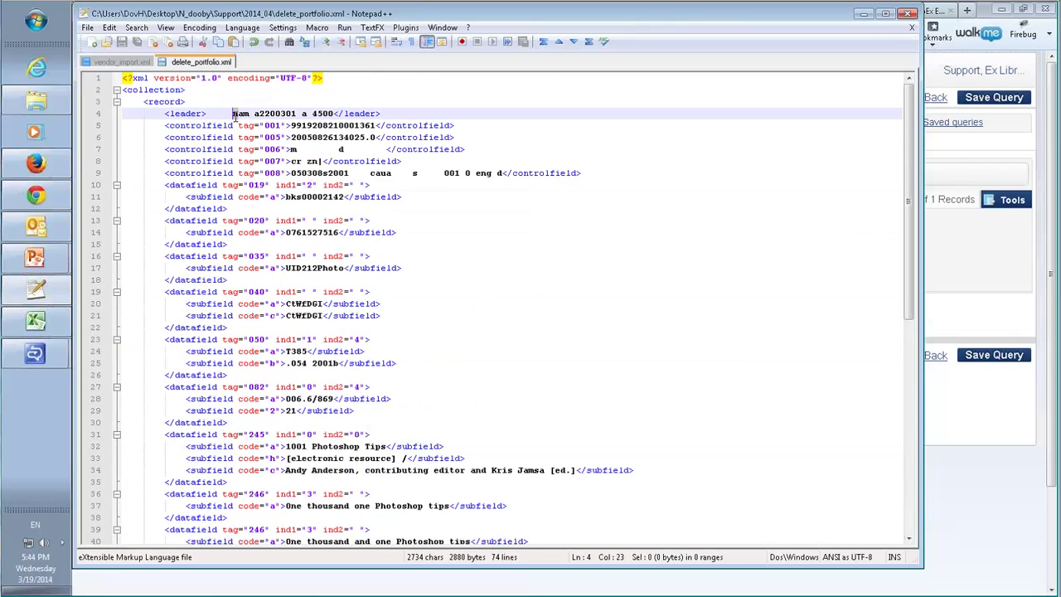
{"action": "type", "text": "d"}
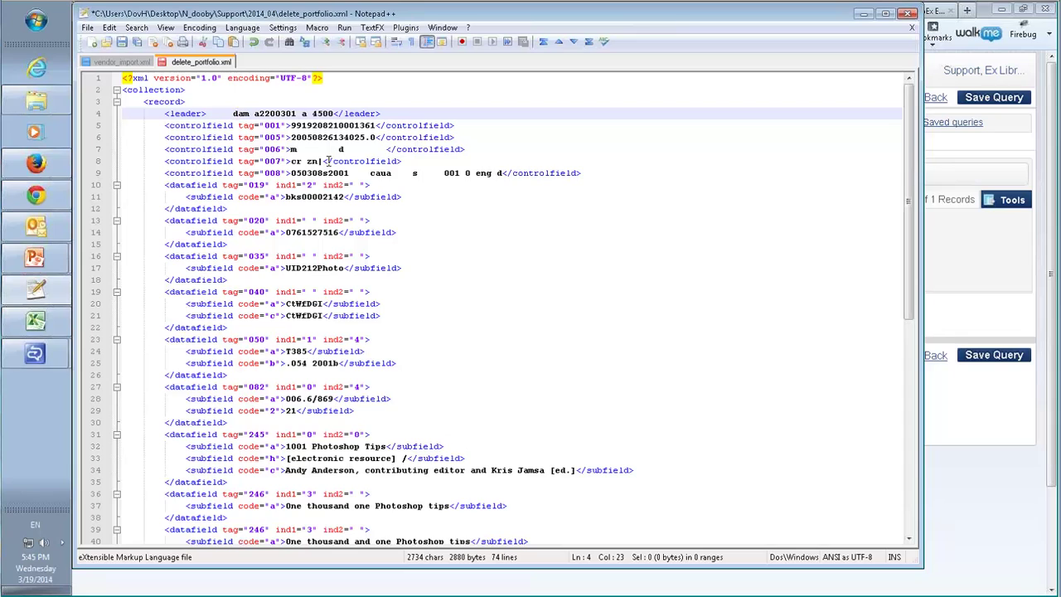
{"action": "left_click", "coordinate": [121, 42]}
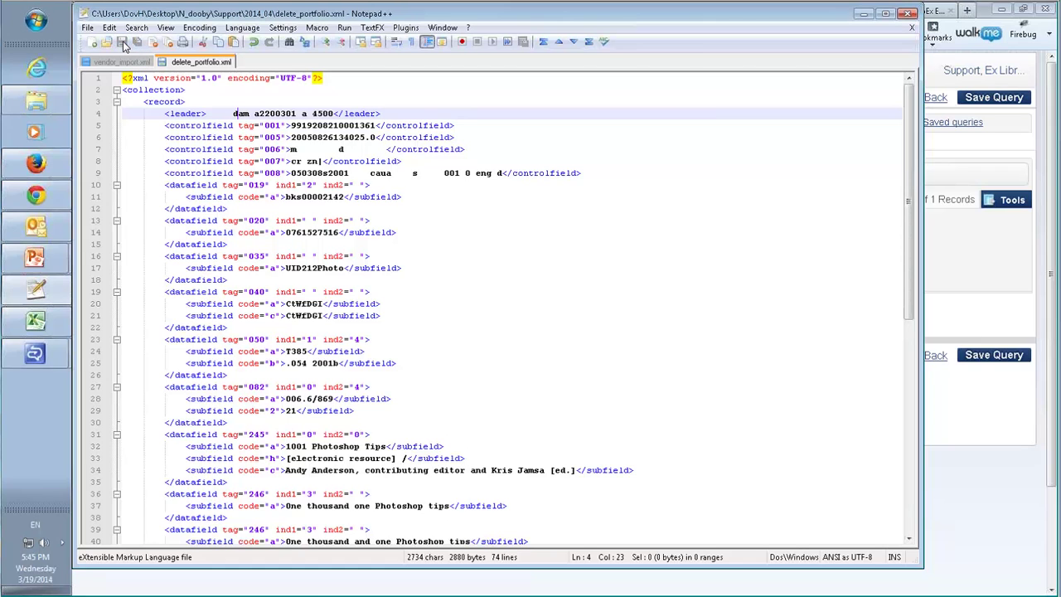
- Switch back to Alma, go to the acquisition import profiles, and start a new import for My Deletion Import
{"action": "left_click", "coordinate": [1001, 282]}
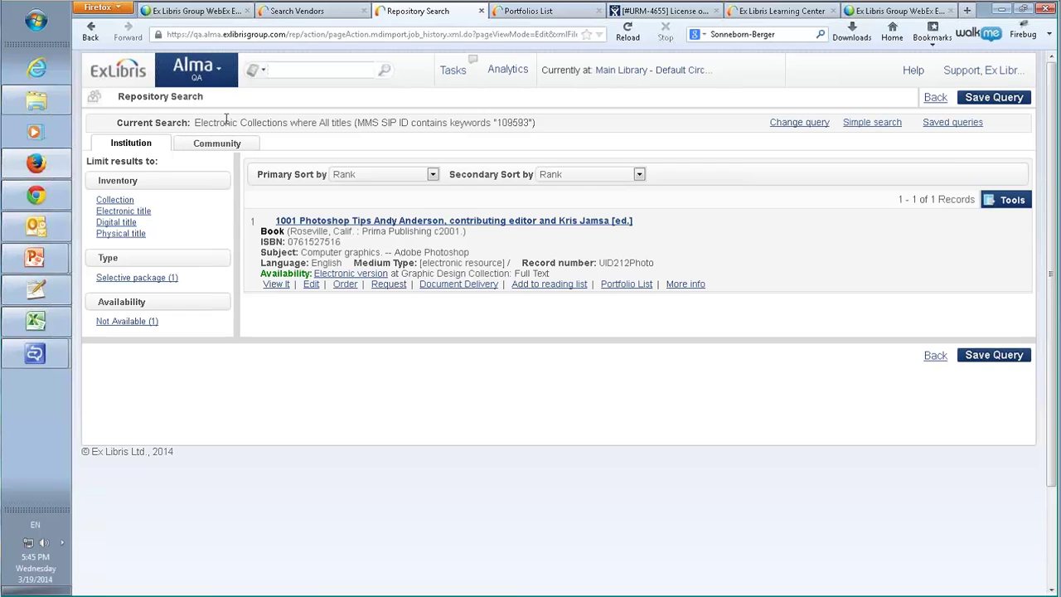
{"action": "left_click", "coordinate": [220, 75]}
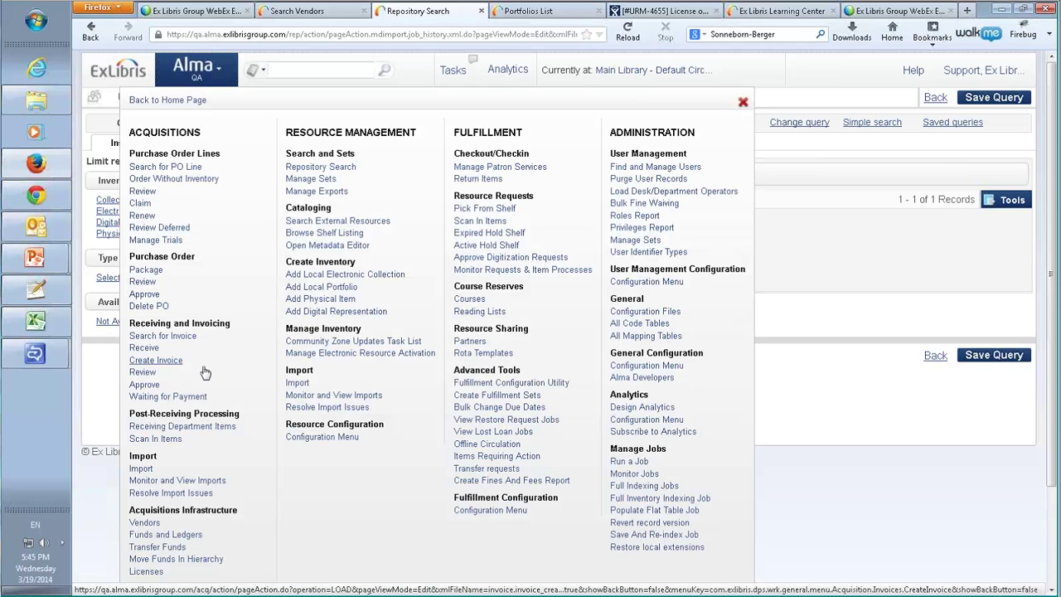
{"action": "scroll", "coordinate": [166, 572], "scroll_direction": "down", "scroll_amount": 3}
{"action": "left_click", "coordinate": [166, 589]}
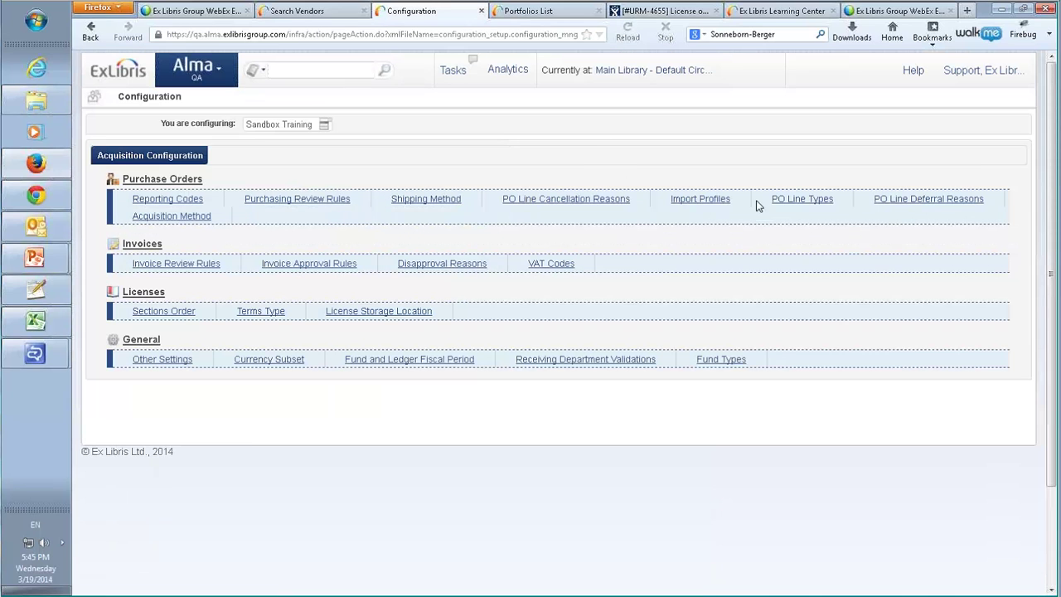
{"action": "left_click", "coordinate": [718, 204]}
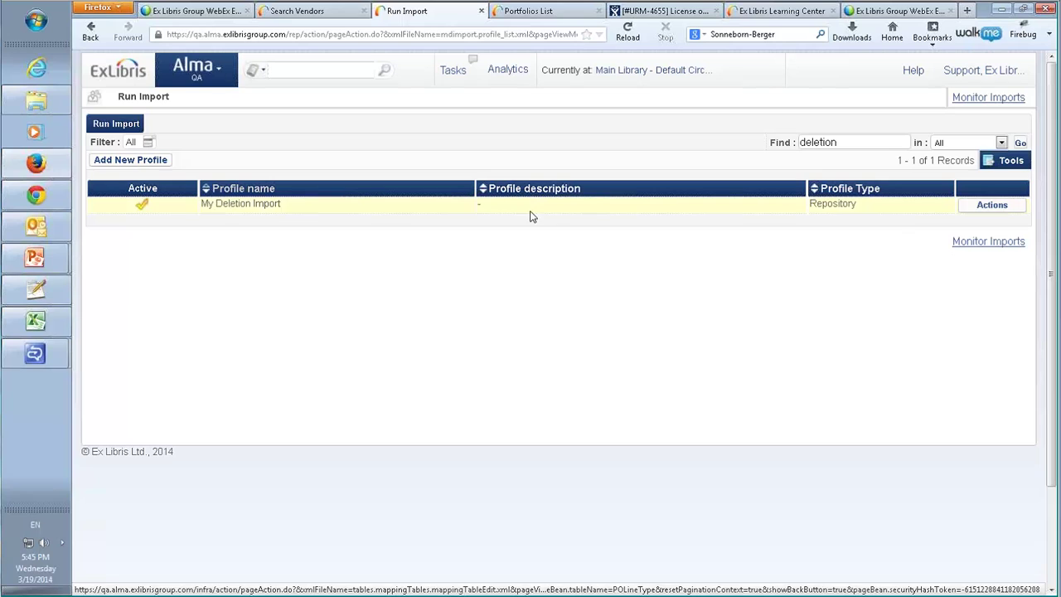
{"action": "left_click", "coordinate": [975, 207]}
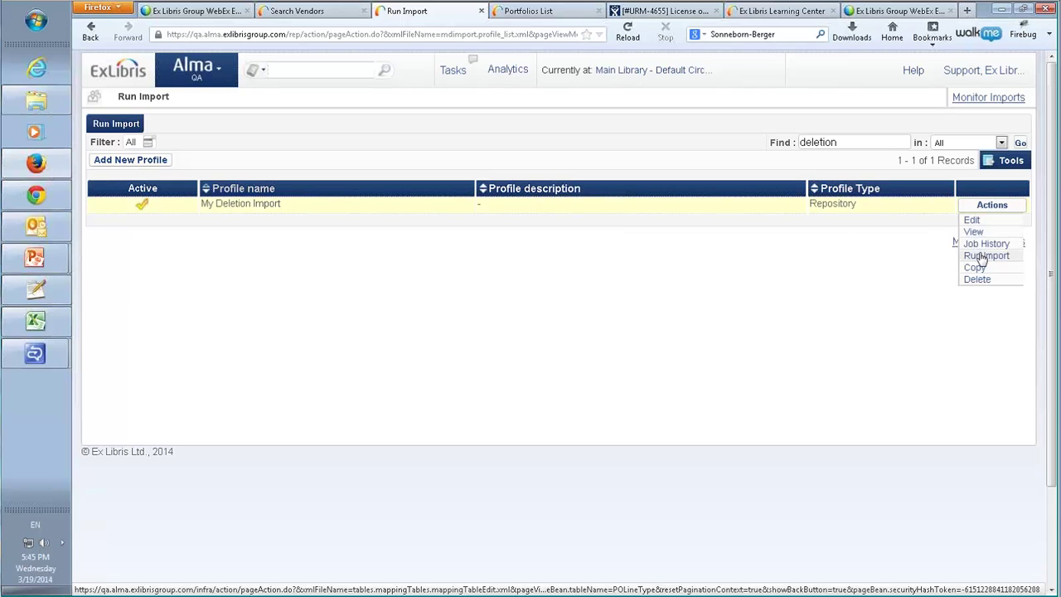
{"action": "left_click", "coordinate": [983, 256]}
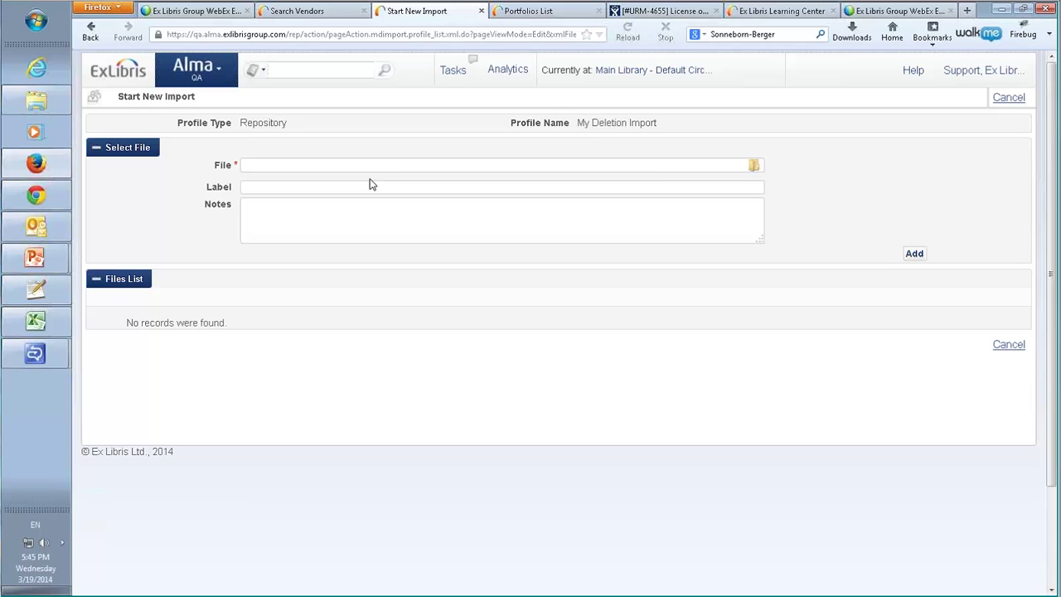
- Add the edited delete_portfolio.xml to the new import and submit the job
{"action": "left_click", "coordinate": [756, 168]}
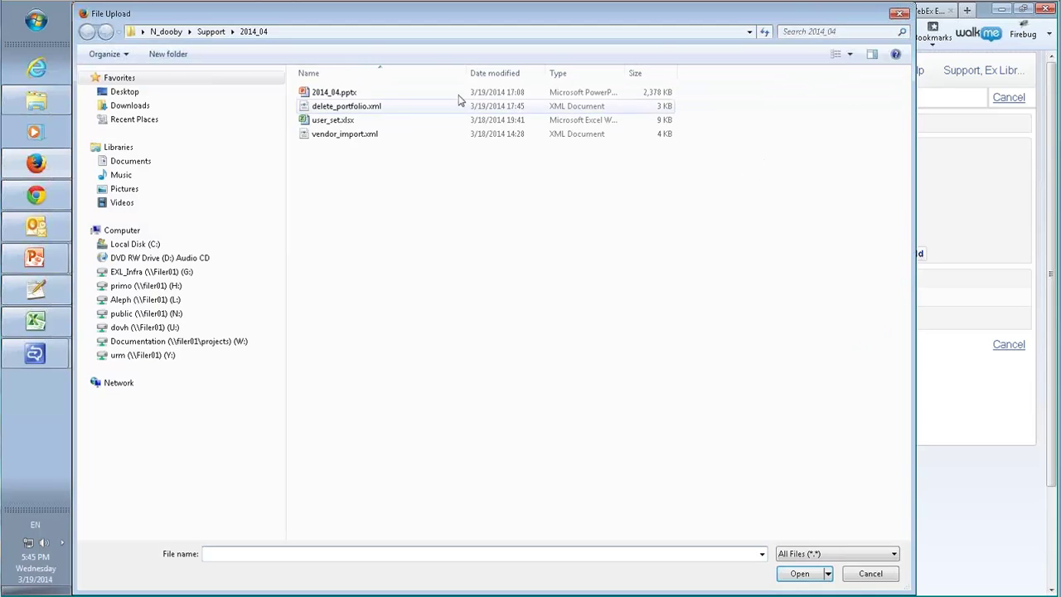
{"action": "key", "text": "Escape"}
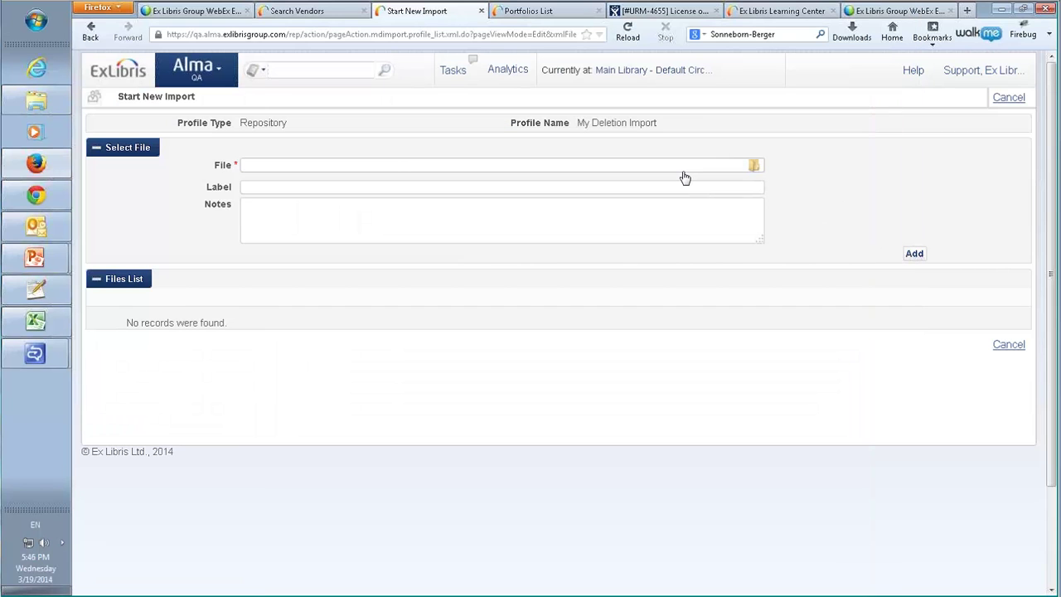
{"action": "left_click", "coordinate": [757, 169]}
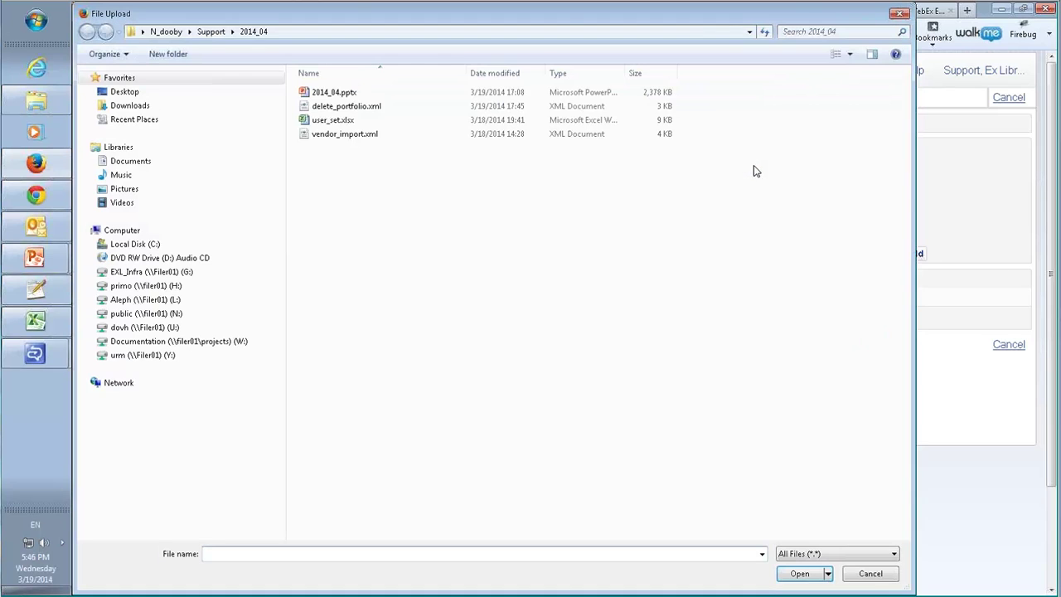
{"action": "left_click", "coordinate": [331, 110]}
{"action": "left_click", "coordinate": [813, 574]}
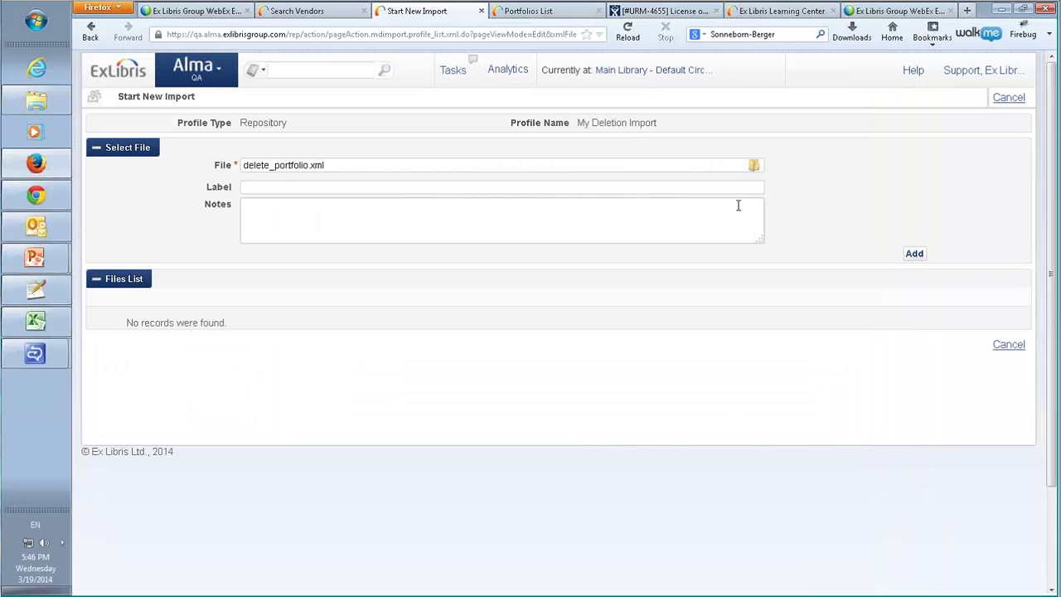
{"action": "left_click", "coordinate": [915, 254]}
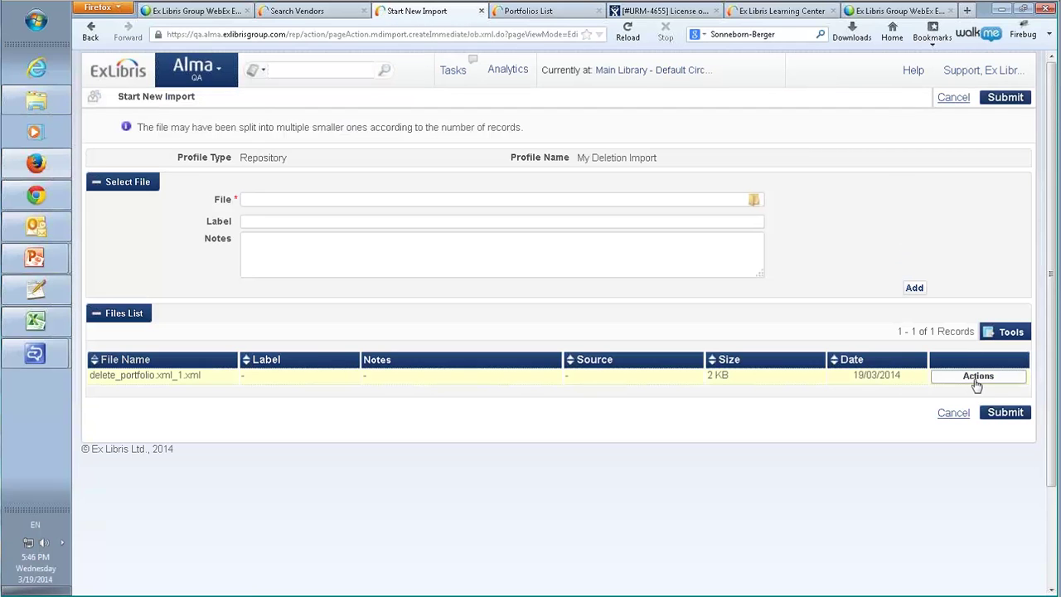
{"action": "left_click", "coordinate": [1003, 413]}
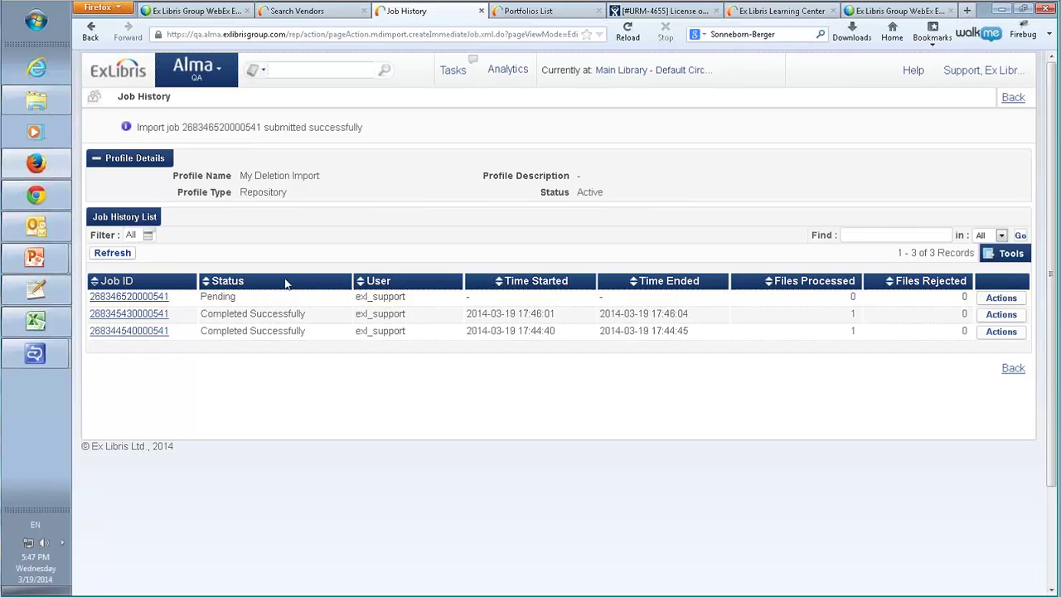
- Refresh the job history and view the imported records of the newest import job
{"action": "left_click", "coordinate": [101, 253]}
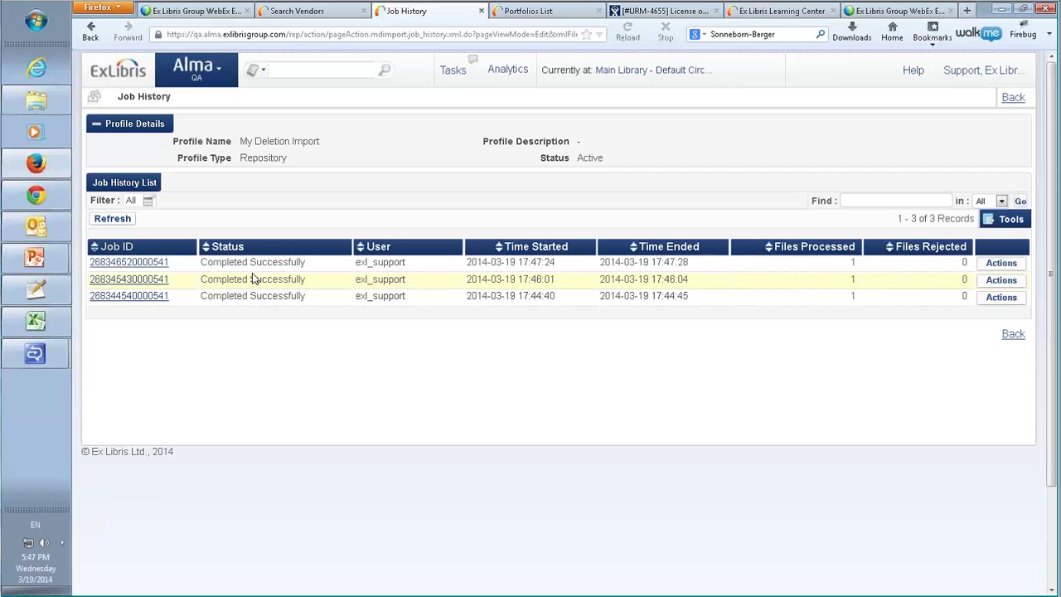
{"action": "left_click", "coordinate": [999, 264]}
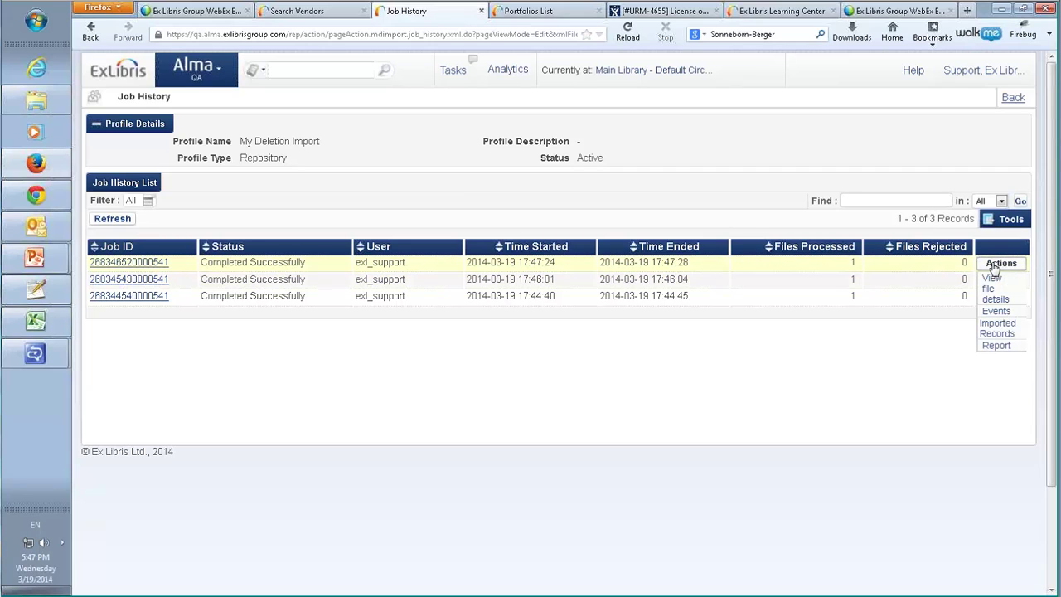
{"action": "left_click", "coordinate": [996, 332]}
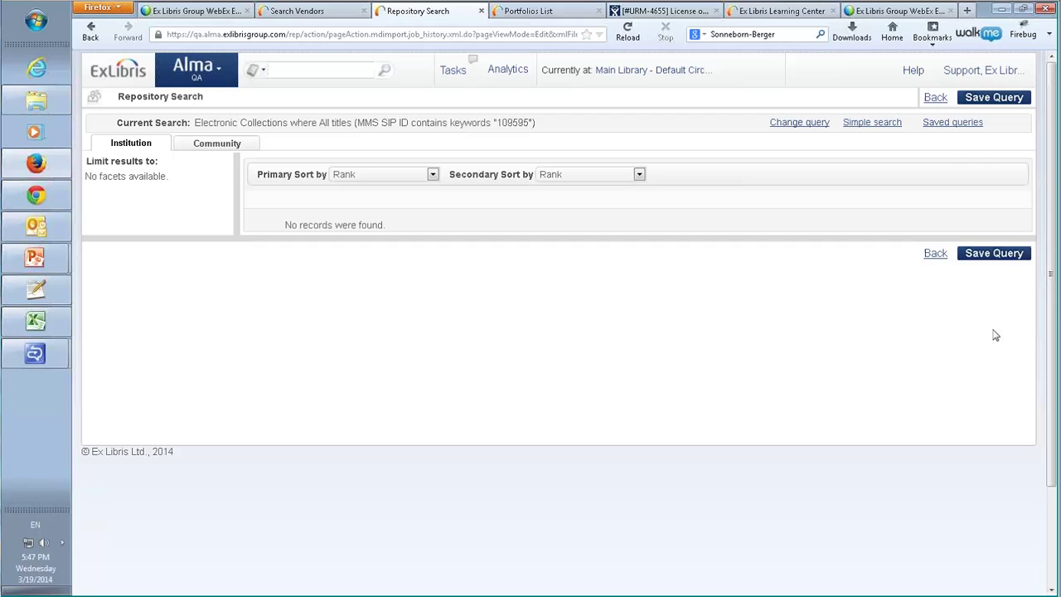
- Search the electronic collections by keywords for "graphic design collection"
{"action": "left_click", "coordinate": [286, 73]}
{"action": "type", "text": "graphic des"}
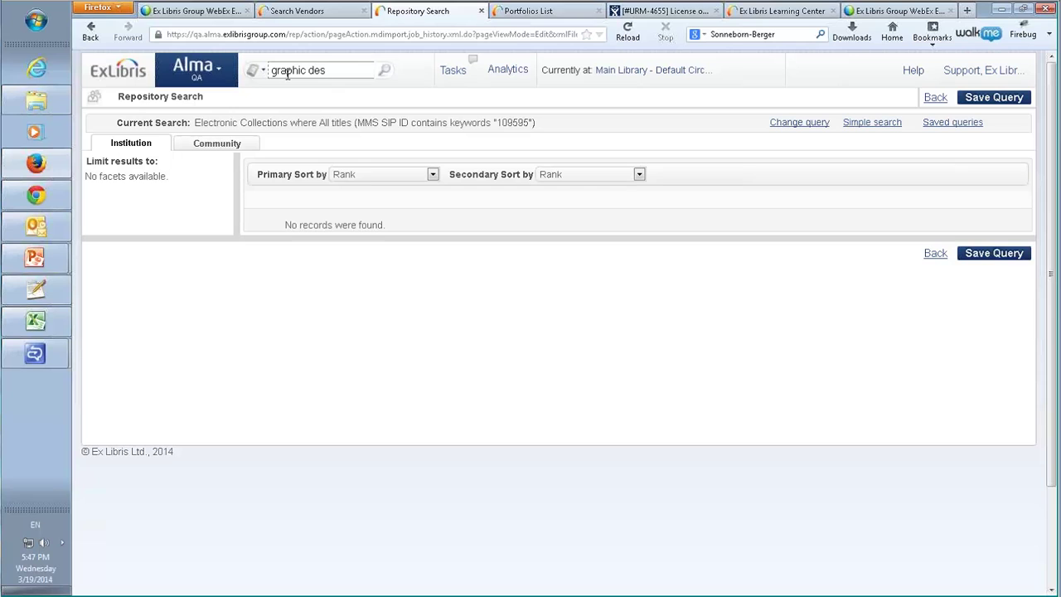
{"action": "type", "text": "ign"}
{"action": "key", "text": "Return"}
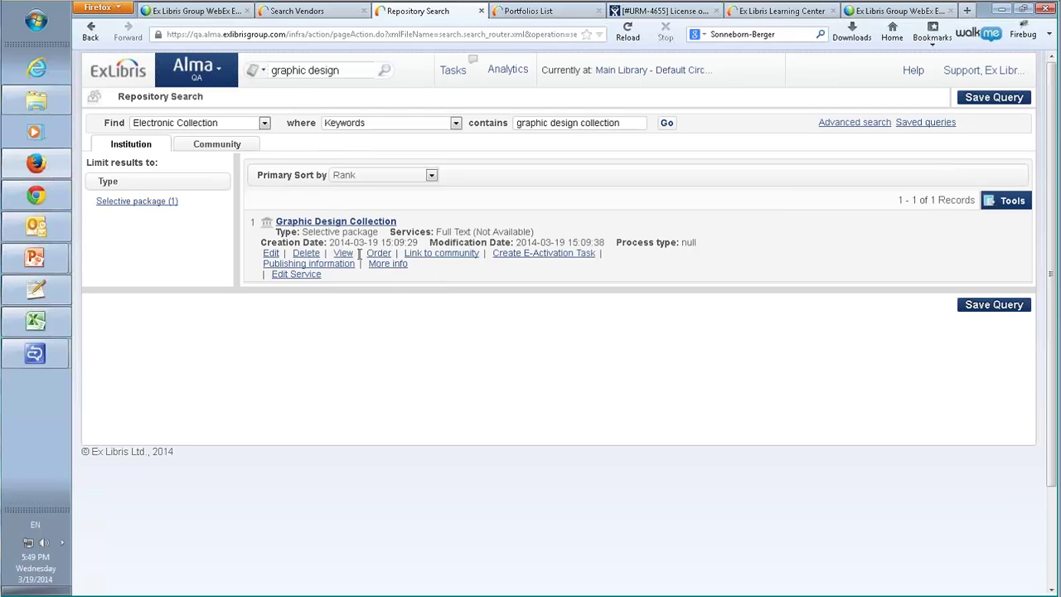
- Open Graphic Design Collection's additional information and bring up the available actions for its Full Text service
{"action": "left_click", "coordinate": [351, 223]}
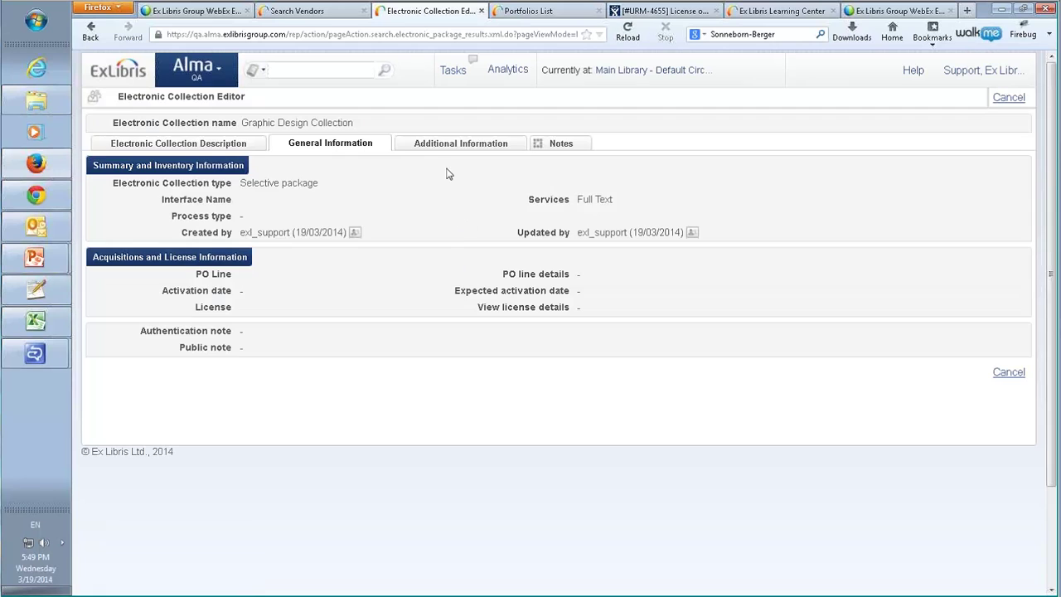
{"action": "left_click", "coordinate": [450, 148]}
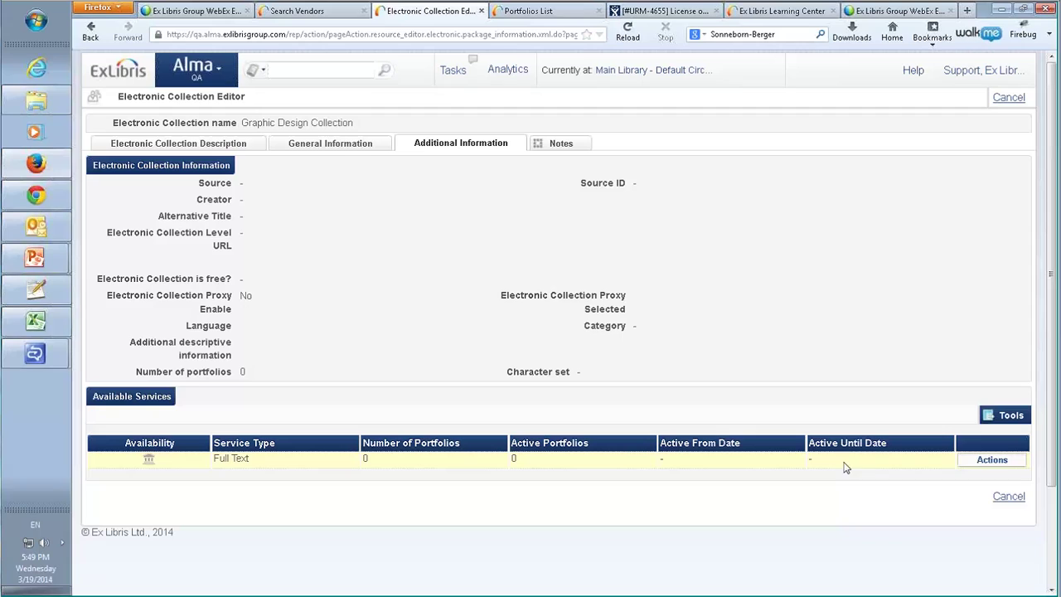
{"action": "left_click", "coordinate": [988, 462]}
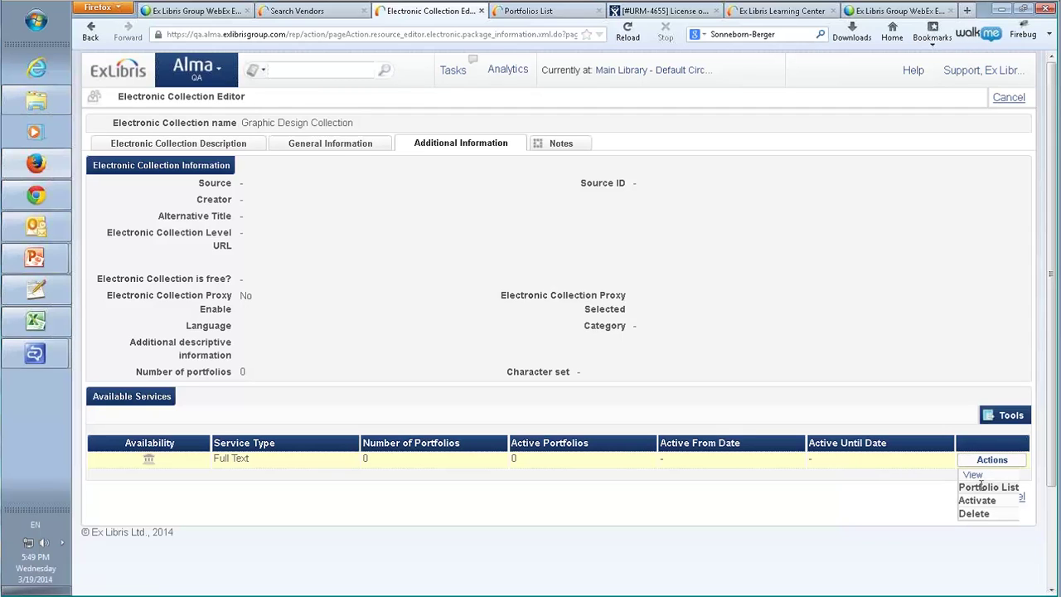